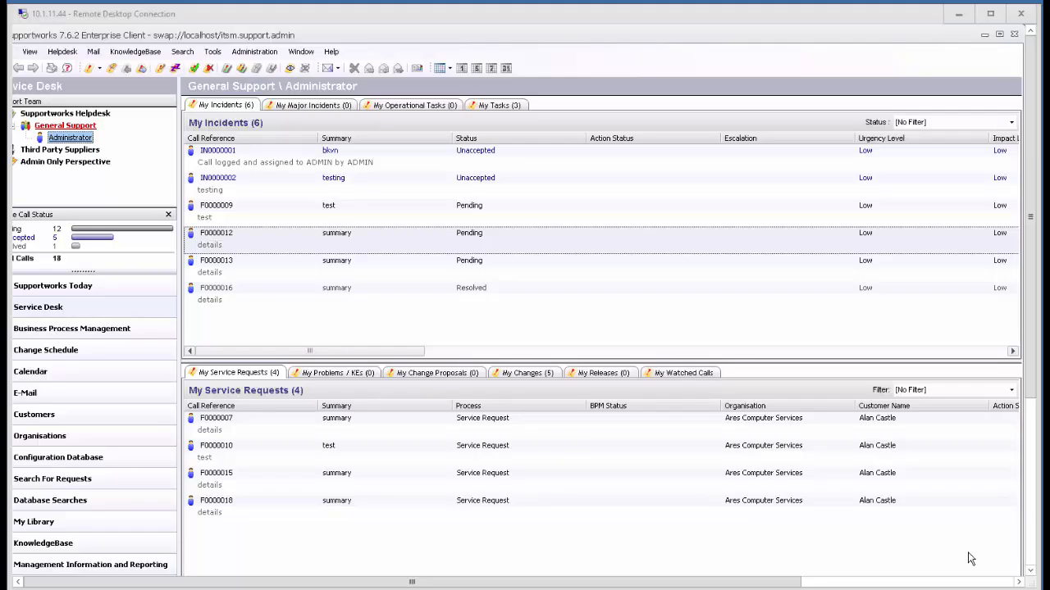
Check the profile codes of the Hardware, network and software categories in the call profile manager, and close it
click(255, 51)
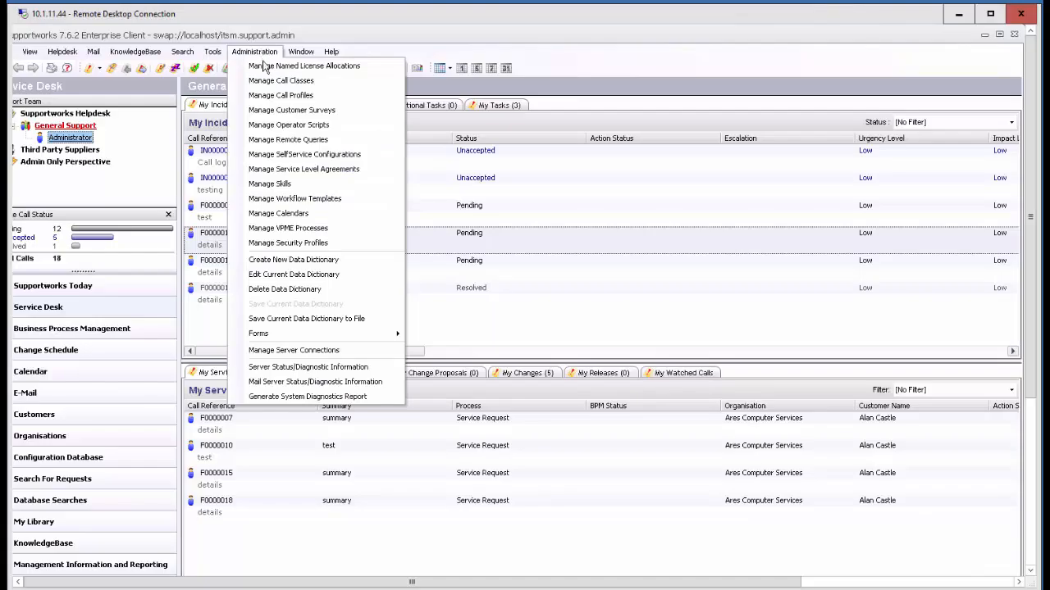
click(305, 95)
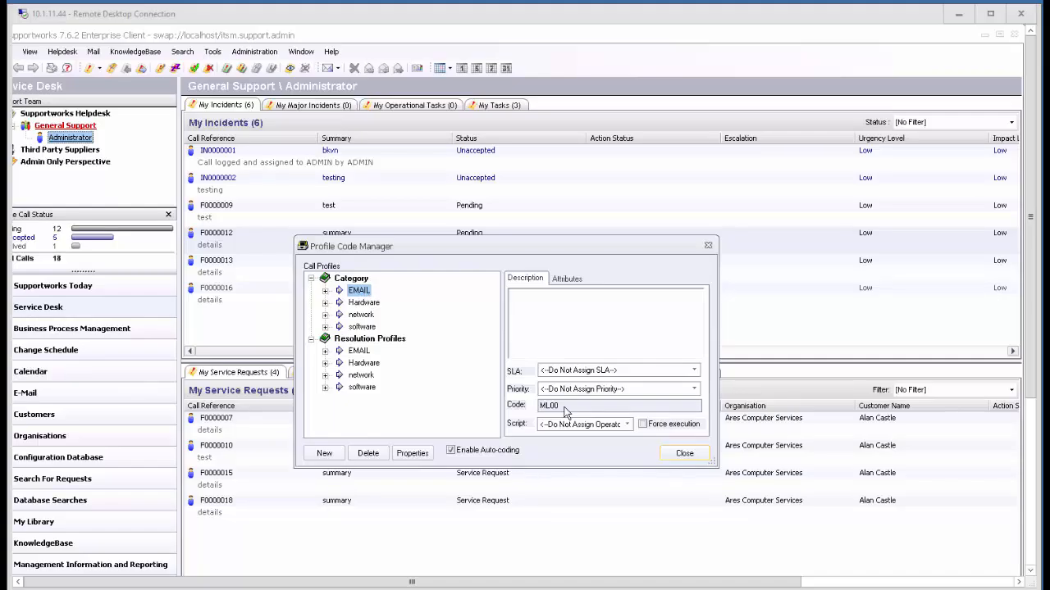
click(360, 305)
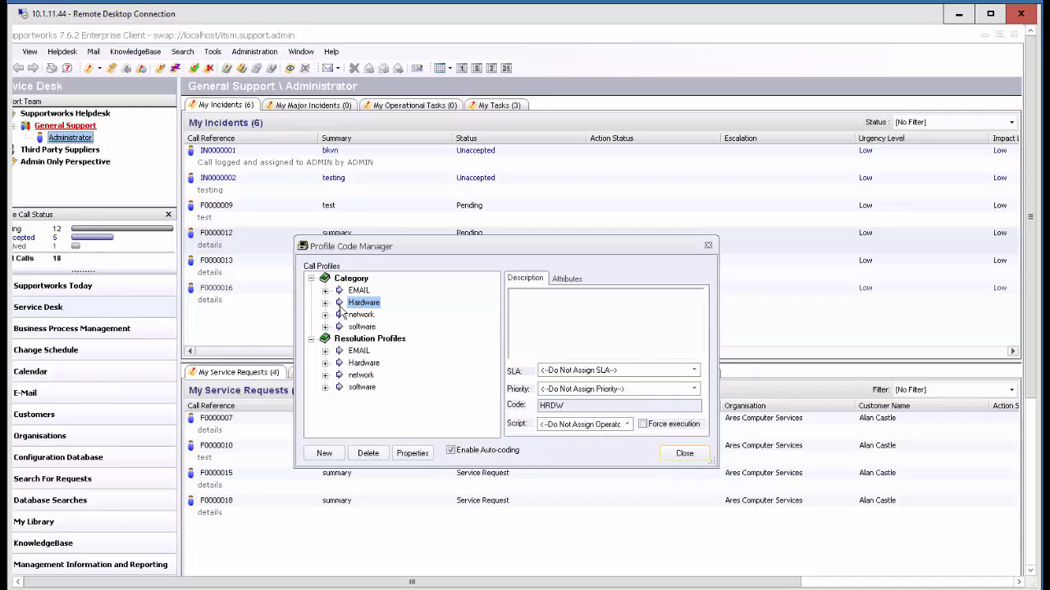
click(349, 316)
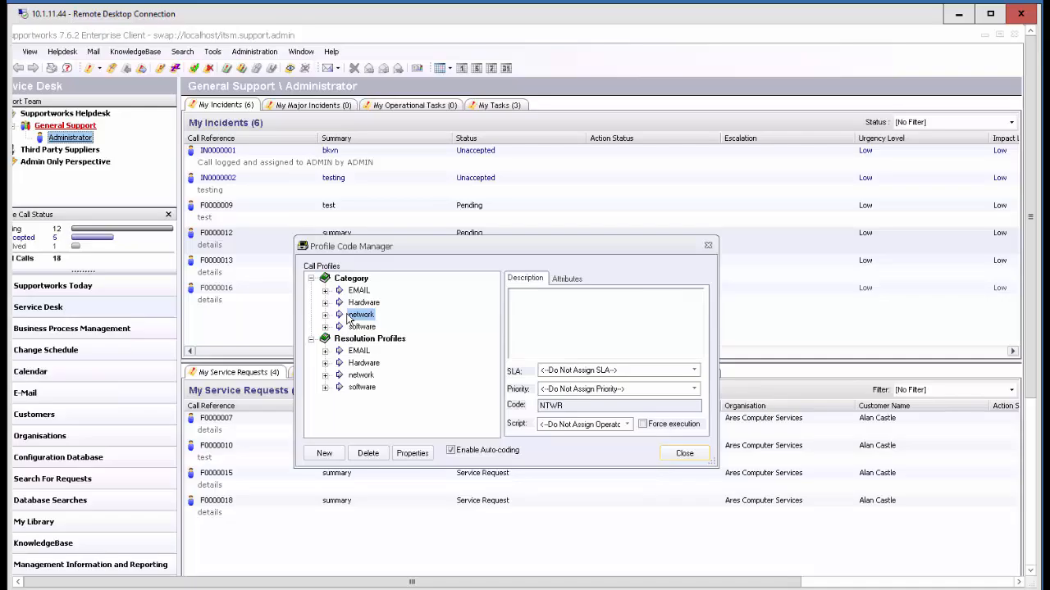
click(363, 329)
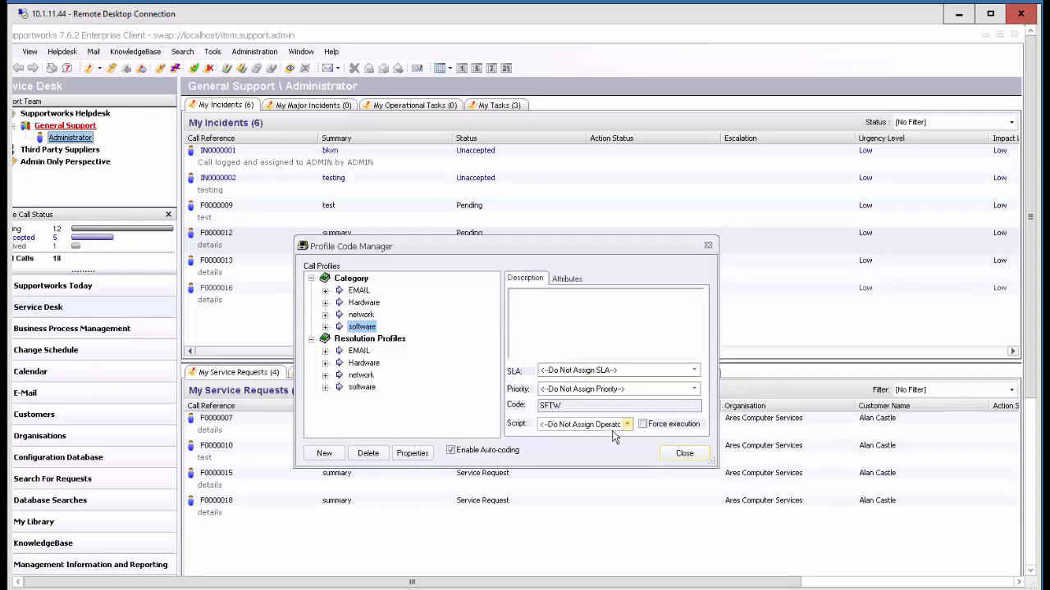
click(692, 458)
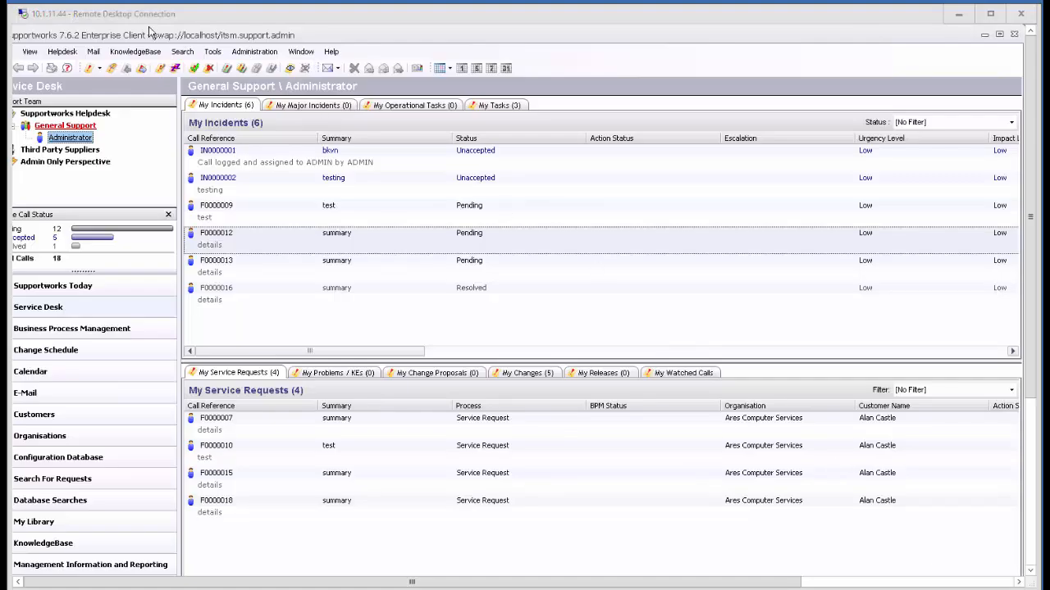
View the Close Call Form global parameters in the current data dictionary and close the editor
click(257, 53)
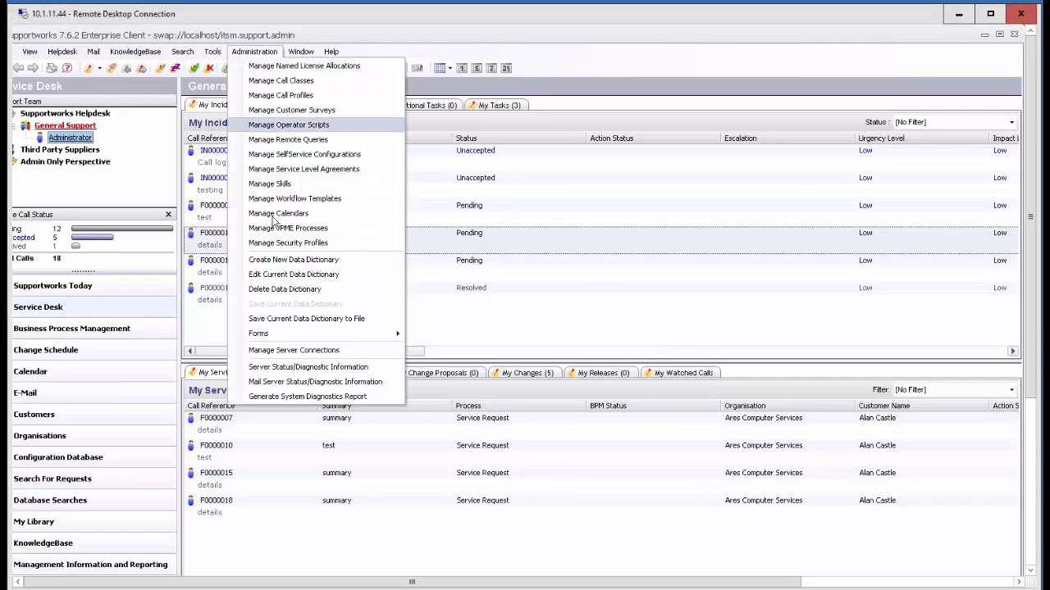
click(277, 274)
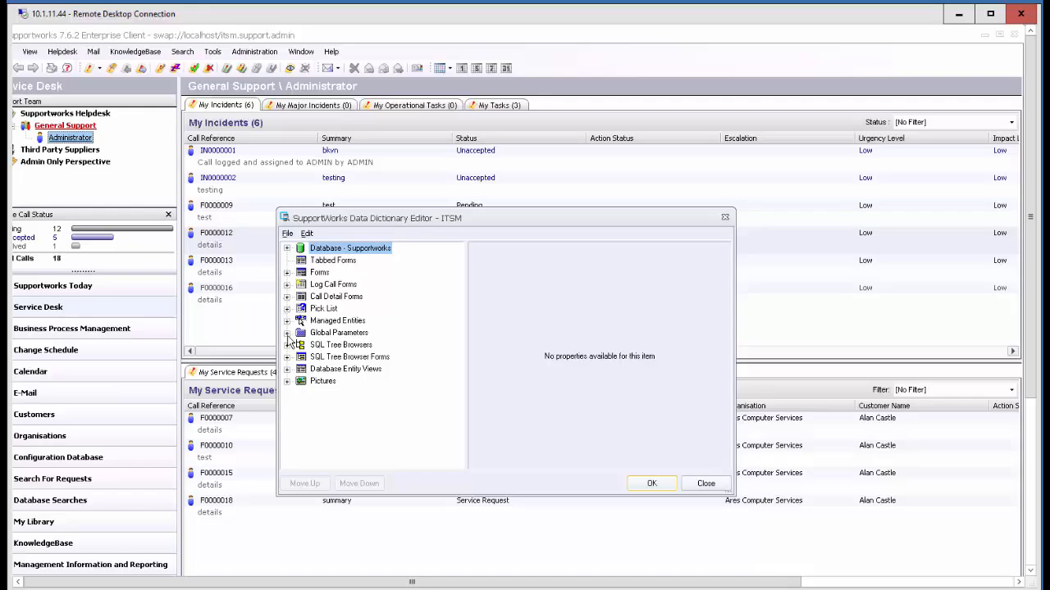
click(286, 333)
click(335, 287)
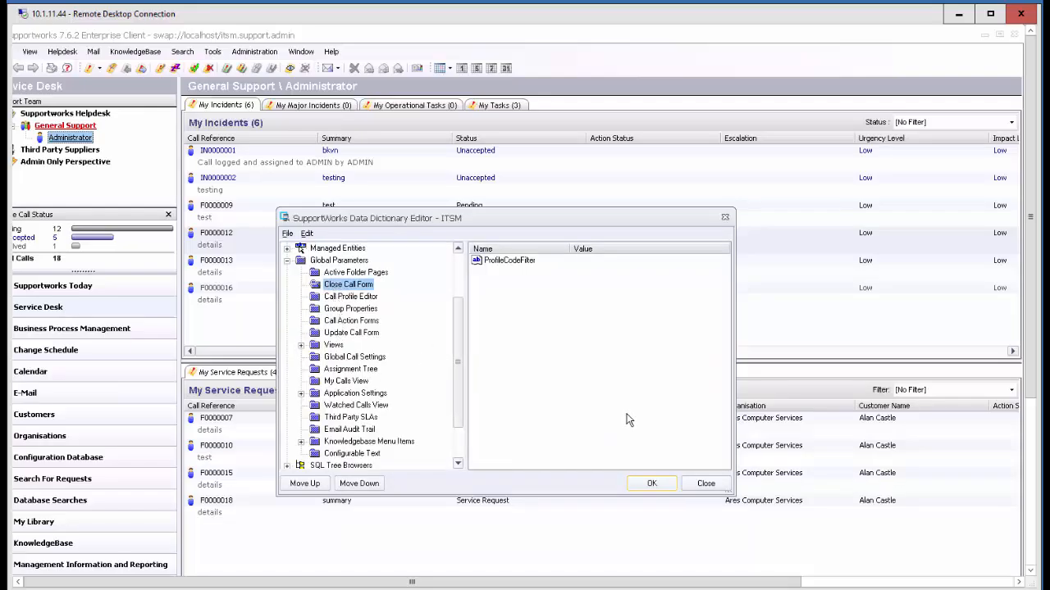
click(718, 489)
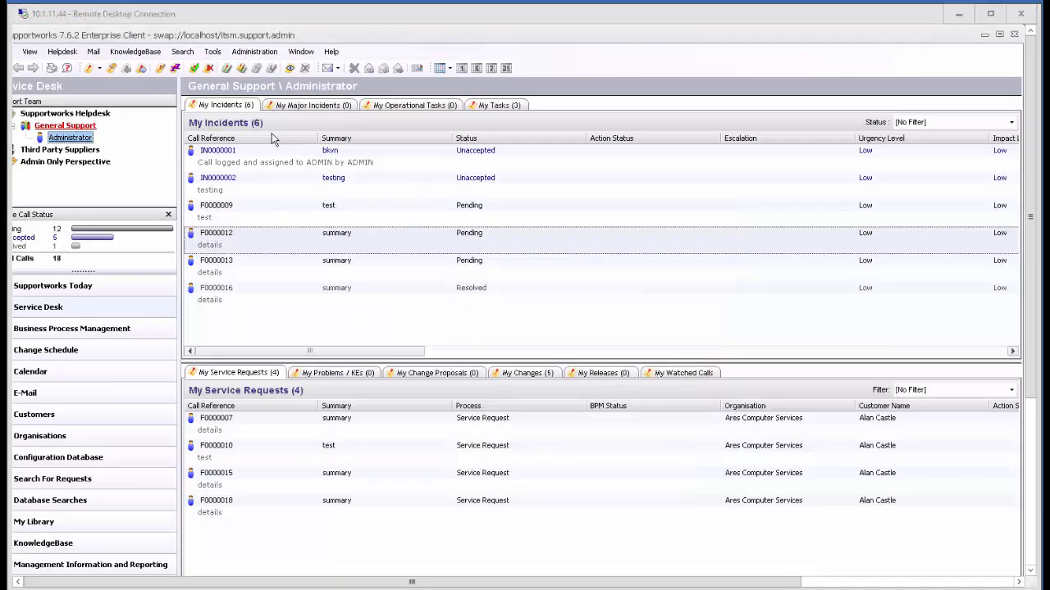
Set the Profile Code Filter of the Incident log call form to code != 'ML00' in the current data dictionary and save it
click(254, 51)
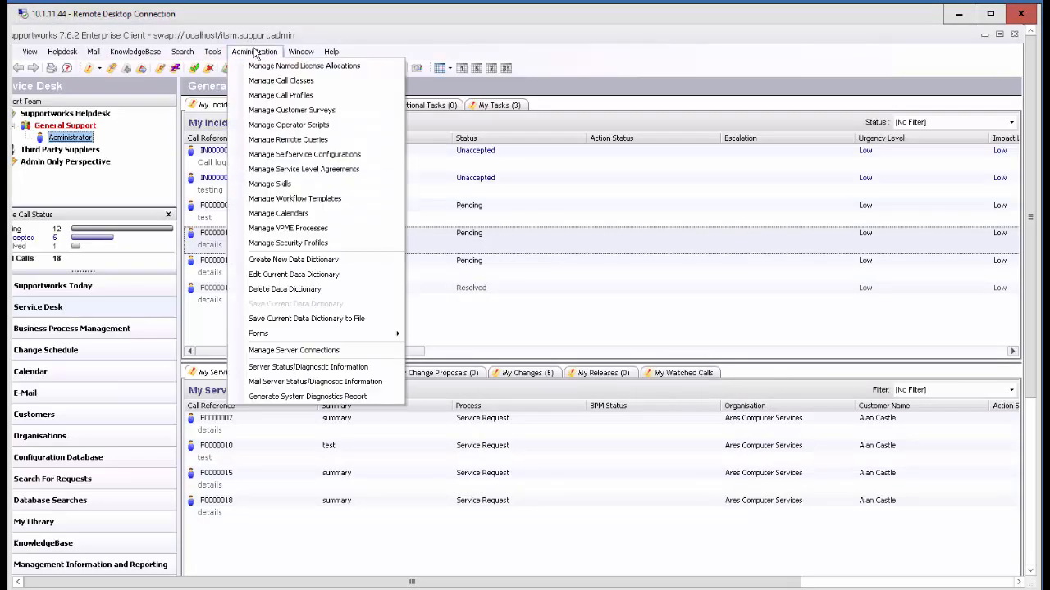
click(275, 275)
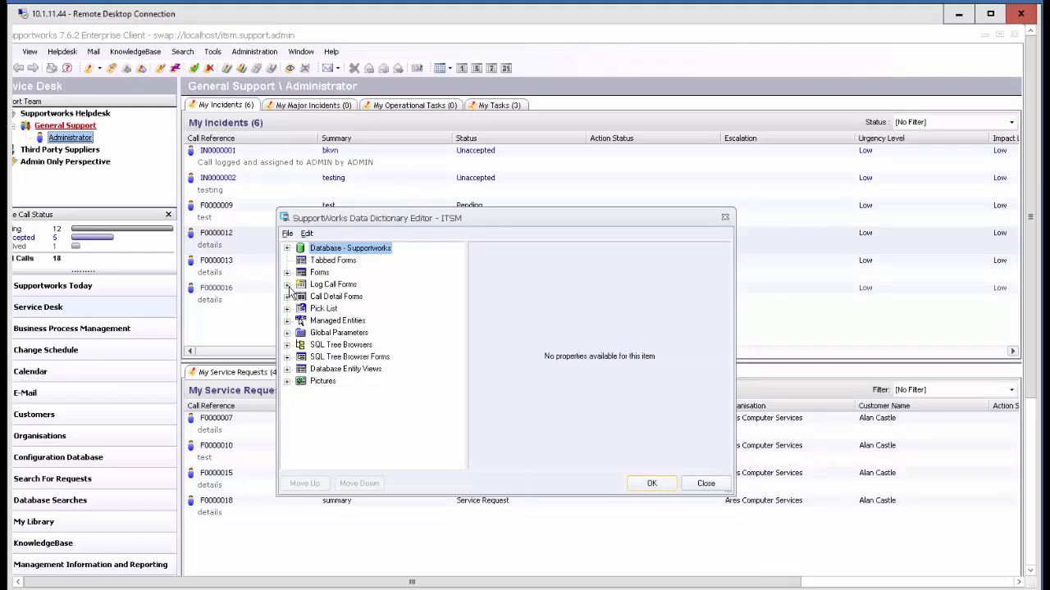
click(287, 285)
click(336, 298)
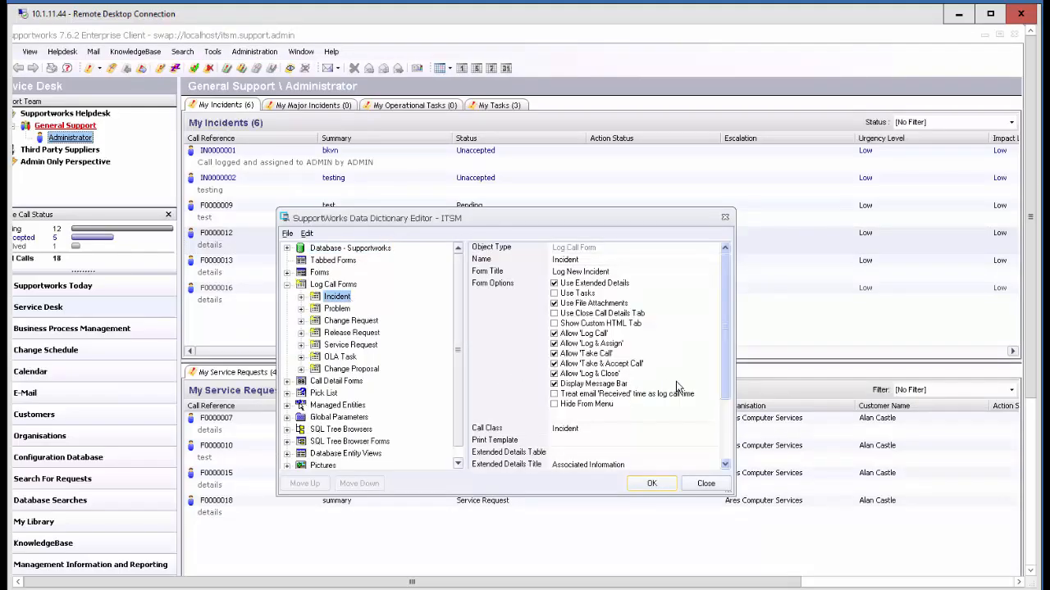
drag(725, 376, 729, 422)
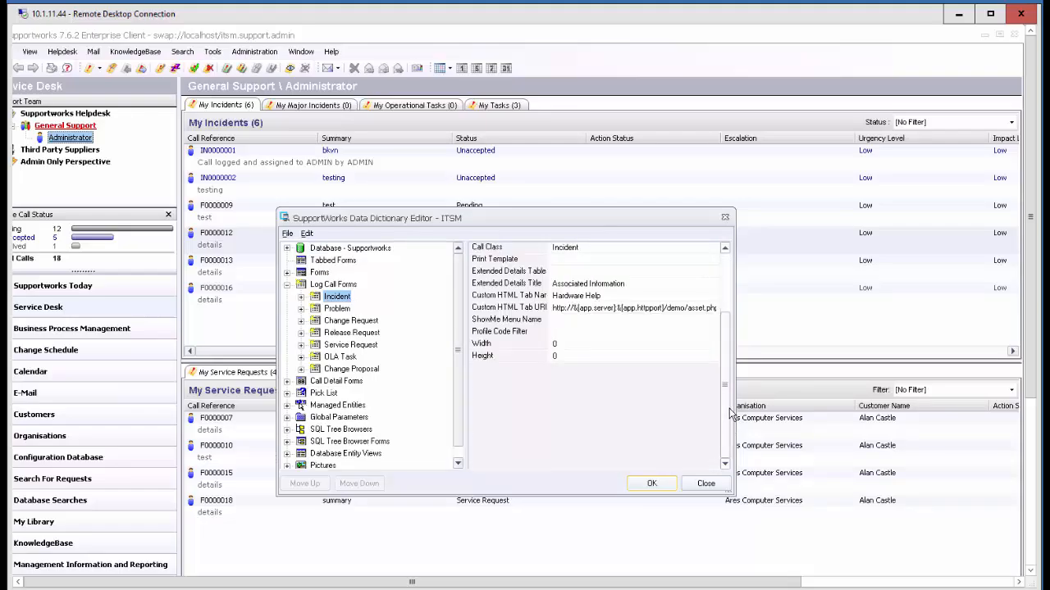
click(569, 332)
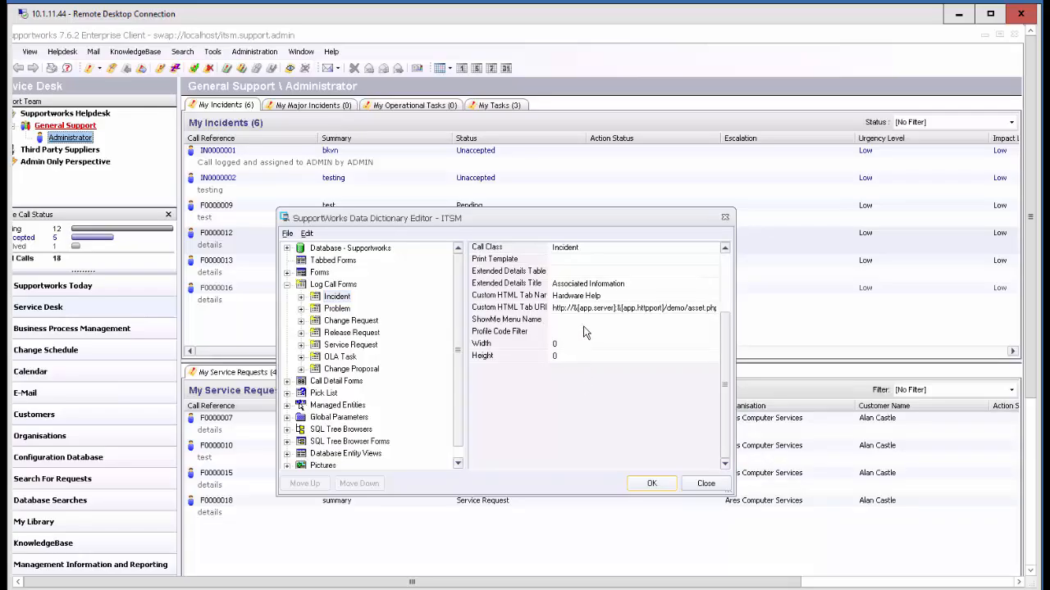
text(code )
text(!=)
text( 'M)
text(CD)
text(0')
click(649, 484)
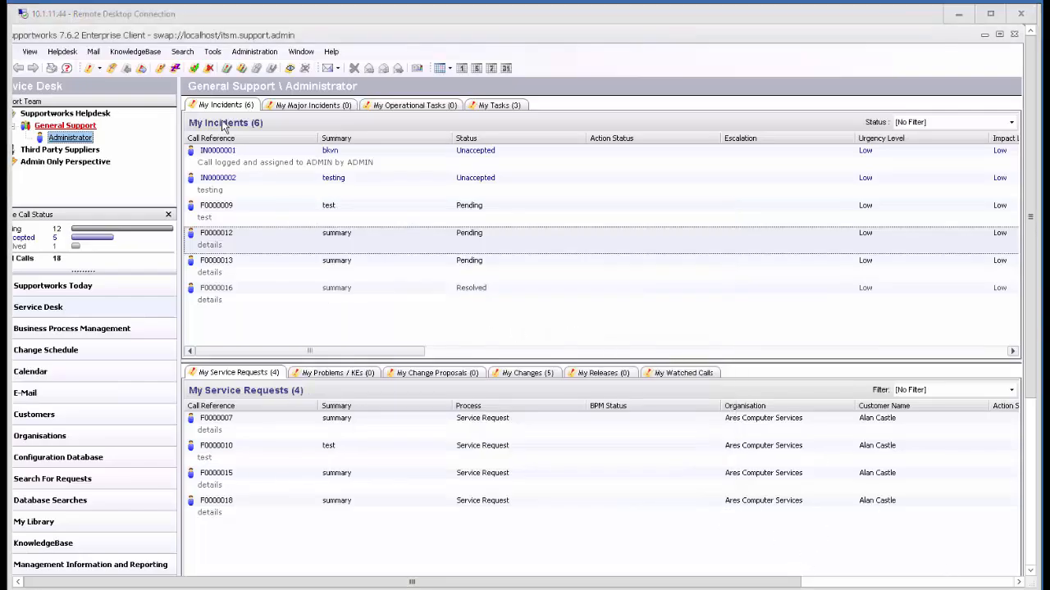
Start logging a new incident and browse its category profiles to check the filter
click(64, 53)
mouse_move(73, 79)
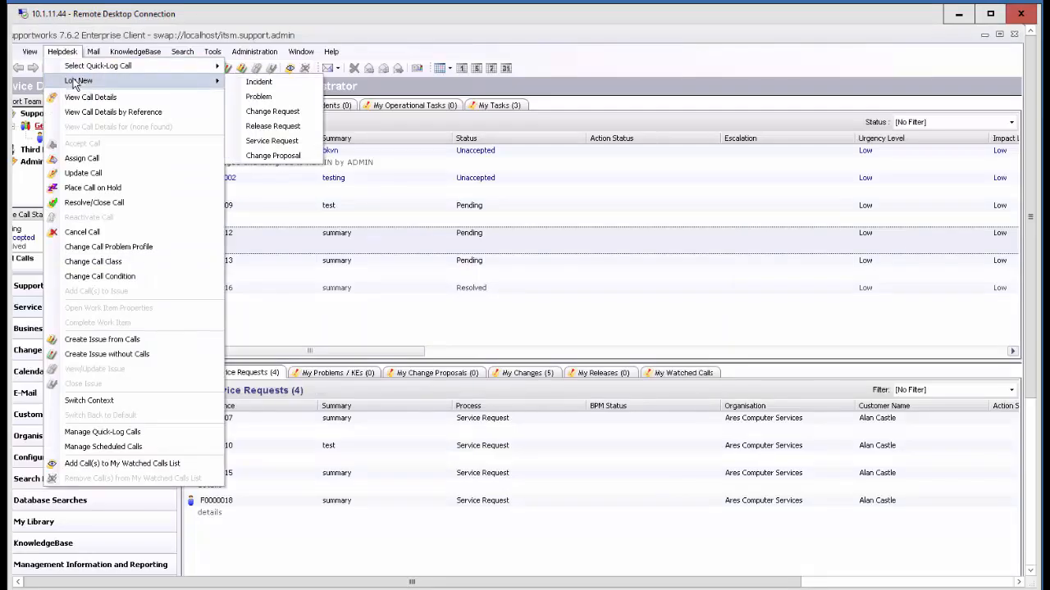
click(237, 82)
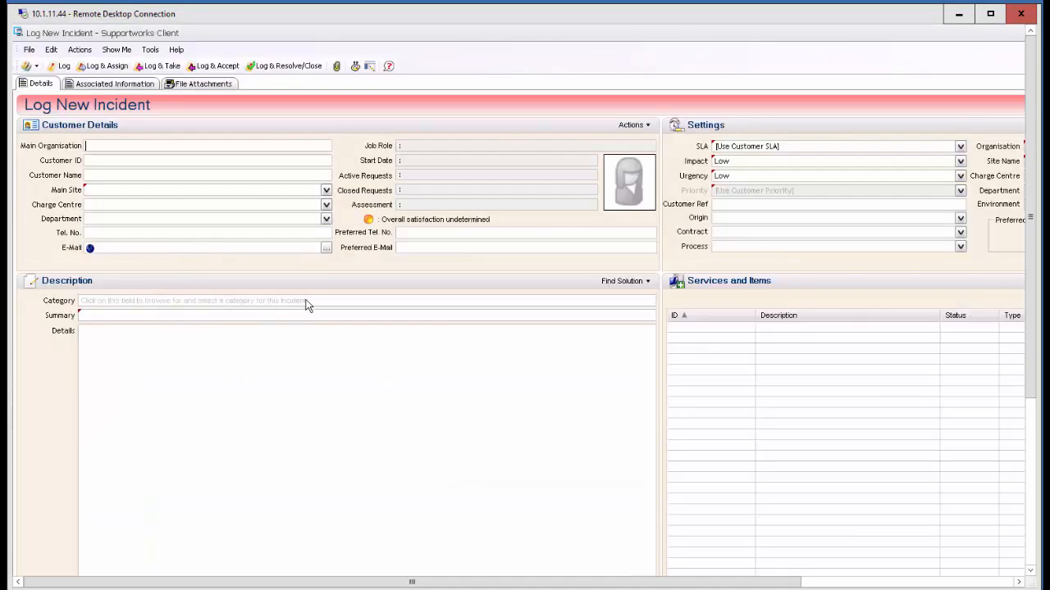
click(305, 301)
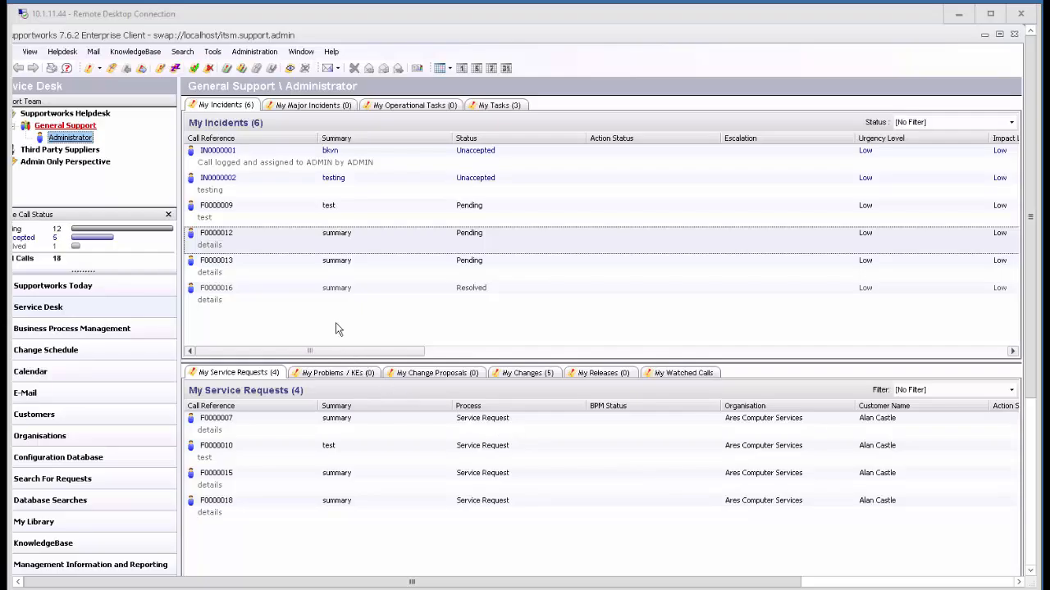
Extend the Incident log call form's Profile Code Filter to code != 'ML00' AND code != 'SFTW' and save the data dictionary
click(270, 52)
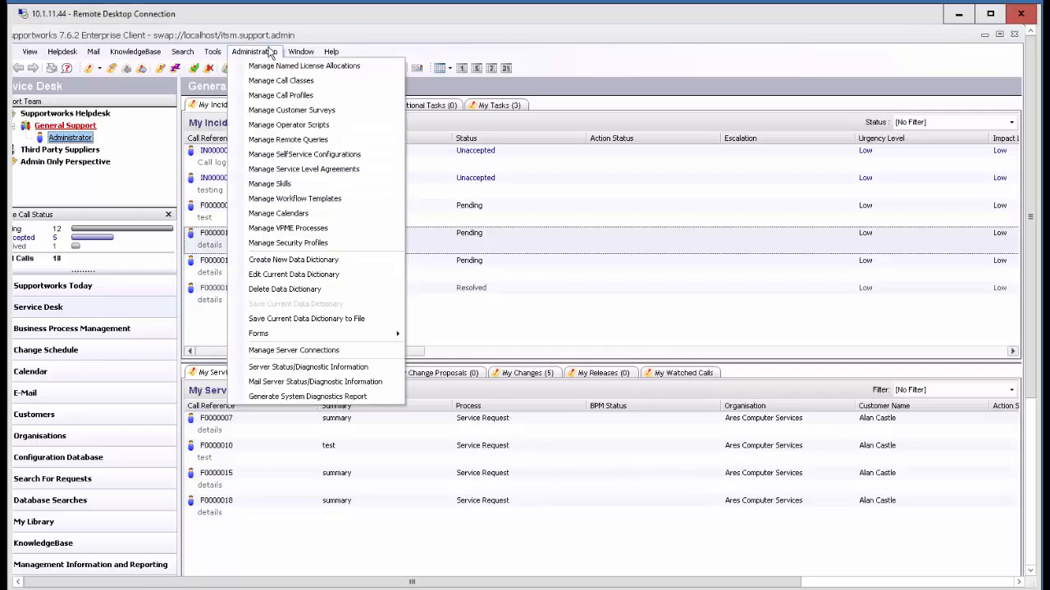
click(262, 273)
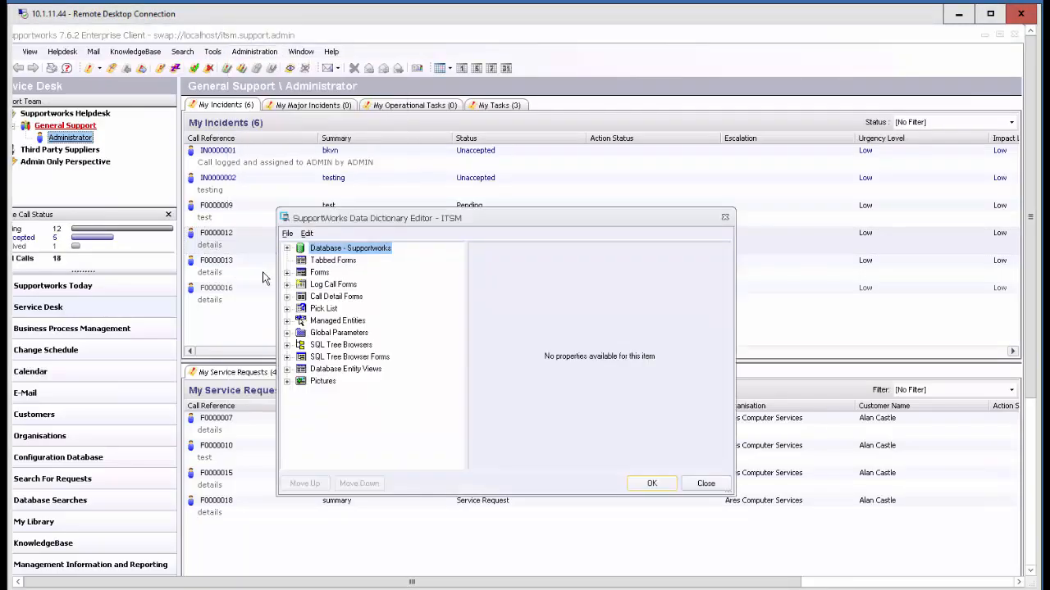
click(286, 285)
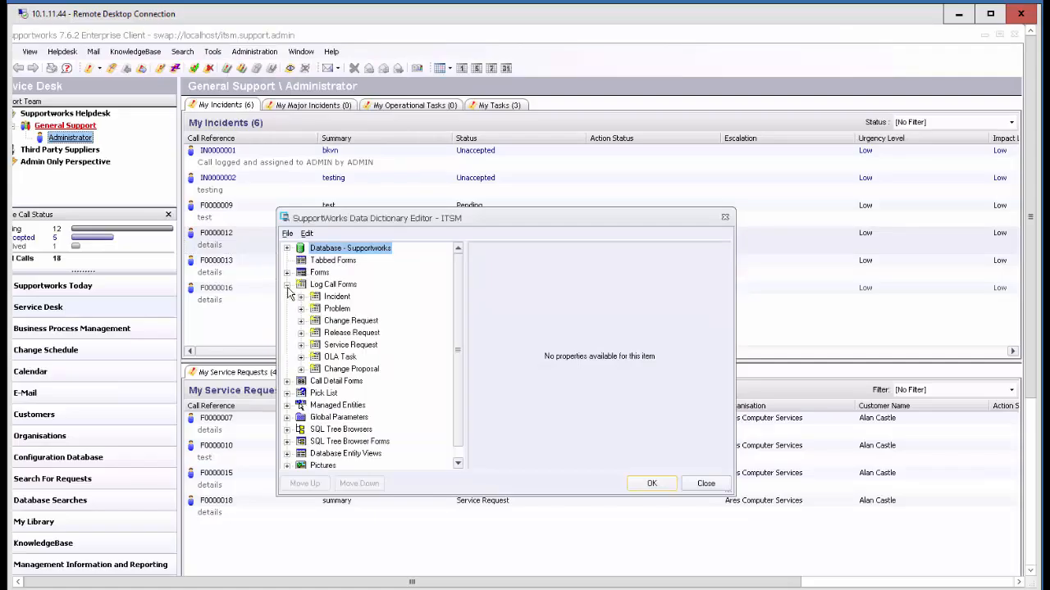
click(335, 296)
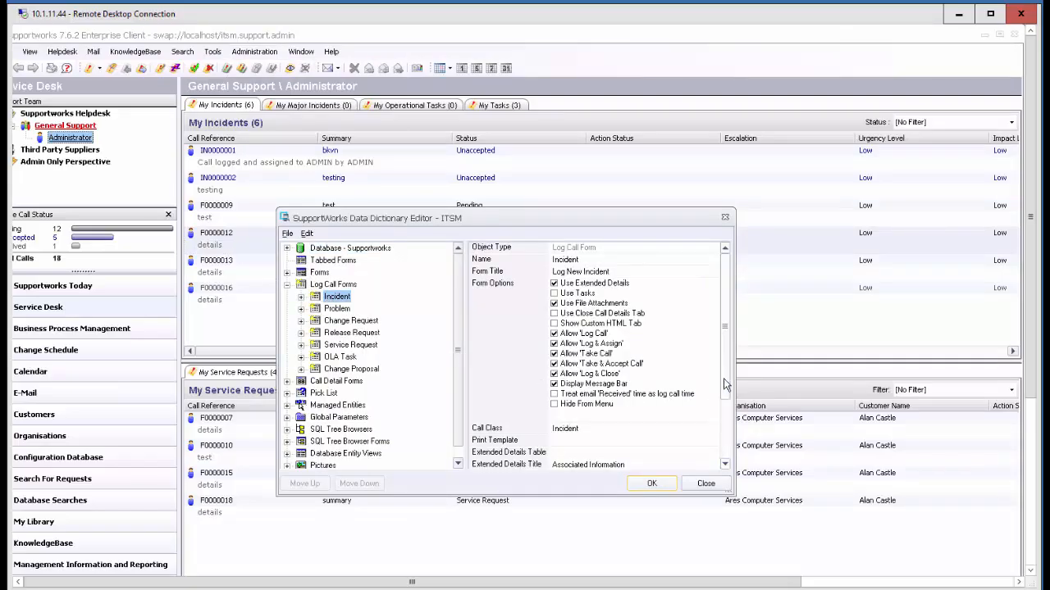
drag(724, 383, 725, 450)
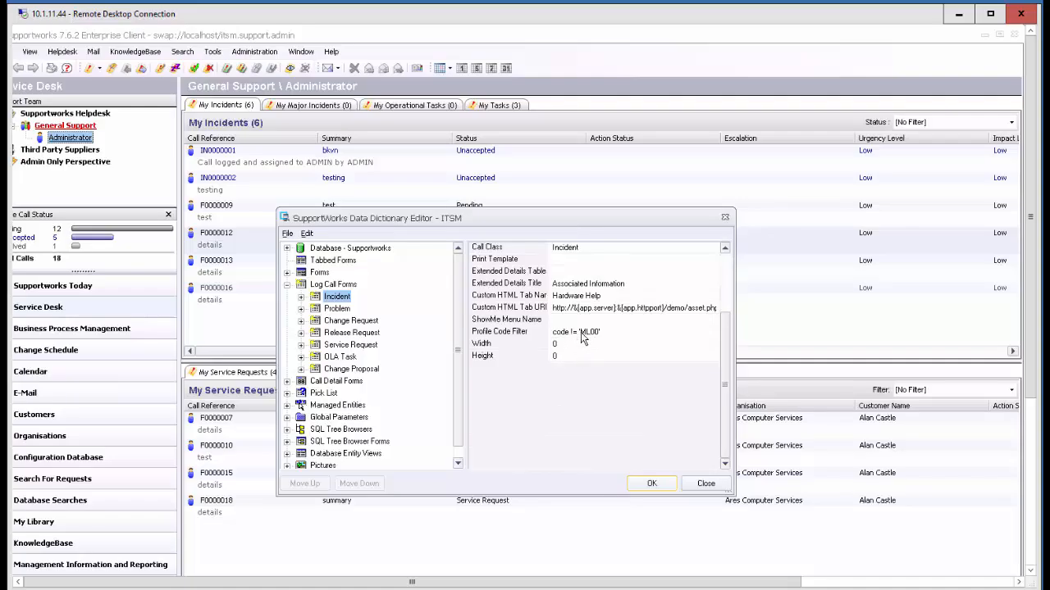
click(622, 333)
click(622, 334)
text(AND code != 'SFTW')
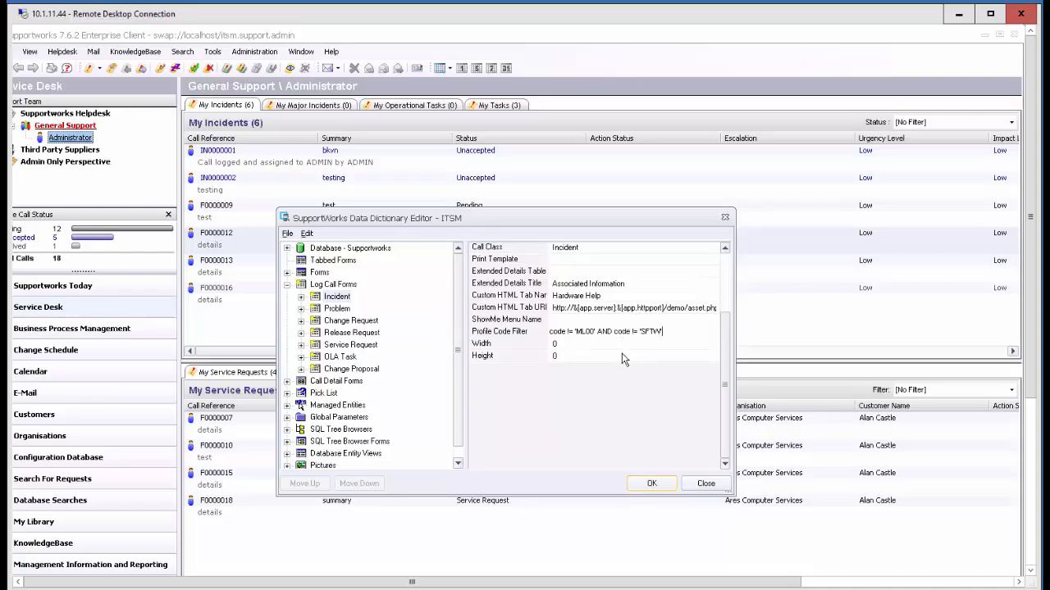
click(651, 483)
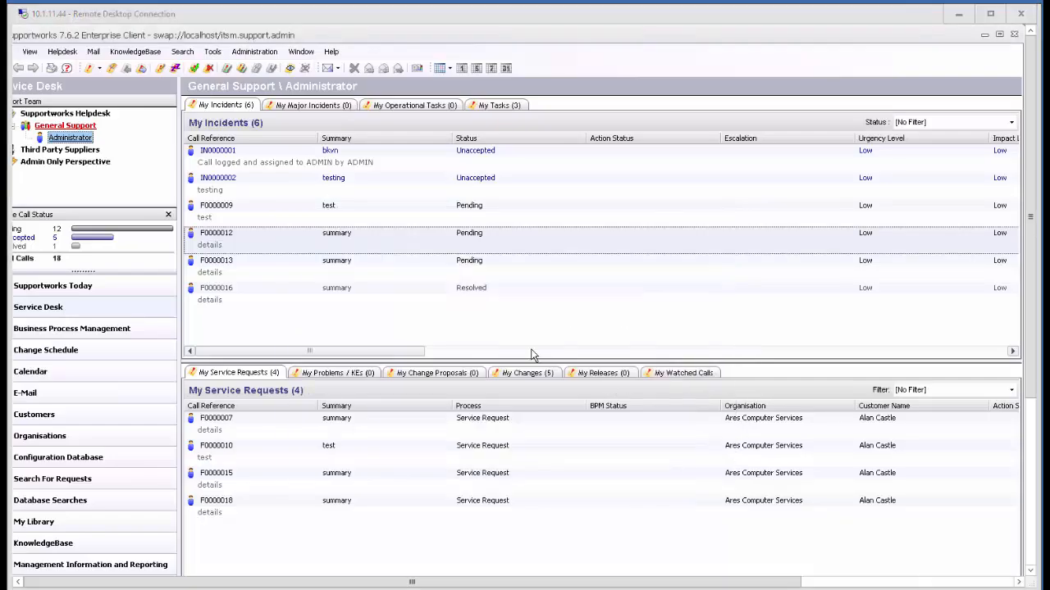
Check the category profiles offered on a new incident form, cancel the selection and close the form
click(70, 53)
mouse_move(85, 81)
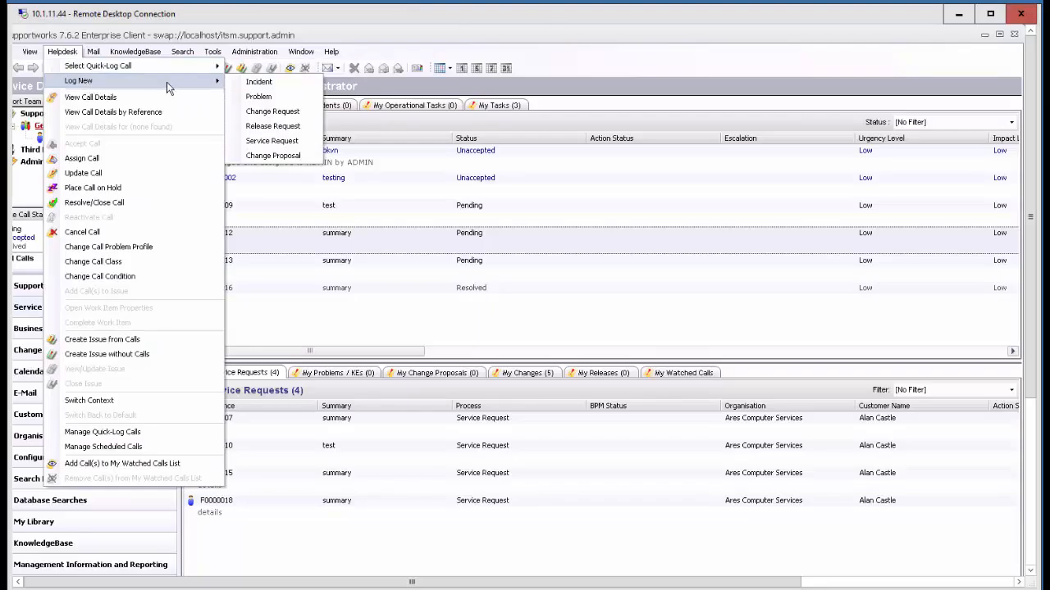
click(233, 82)
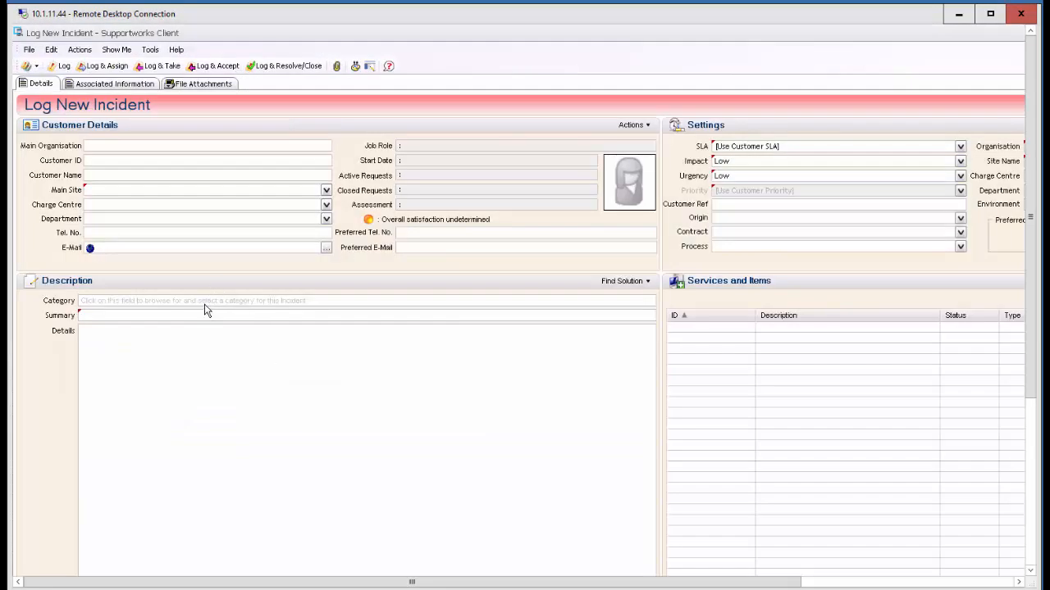
click(205, 302)
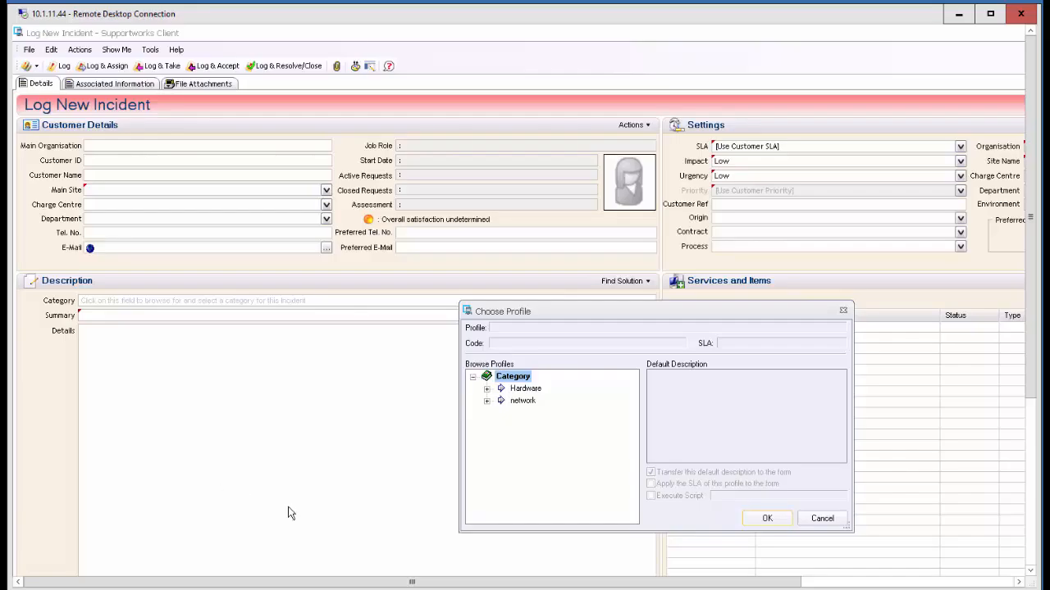
click(824, 518)
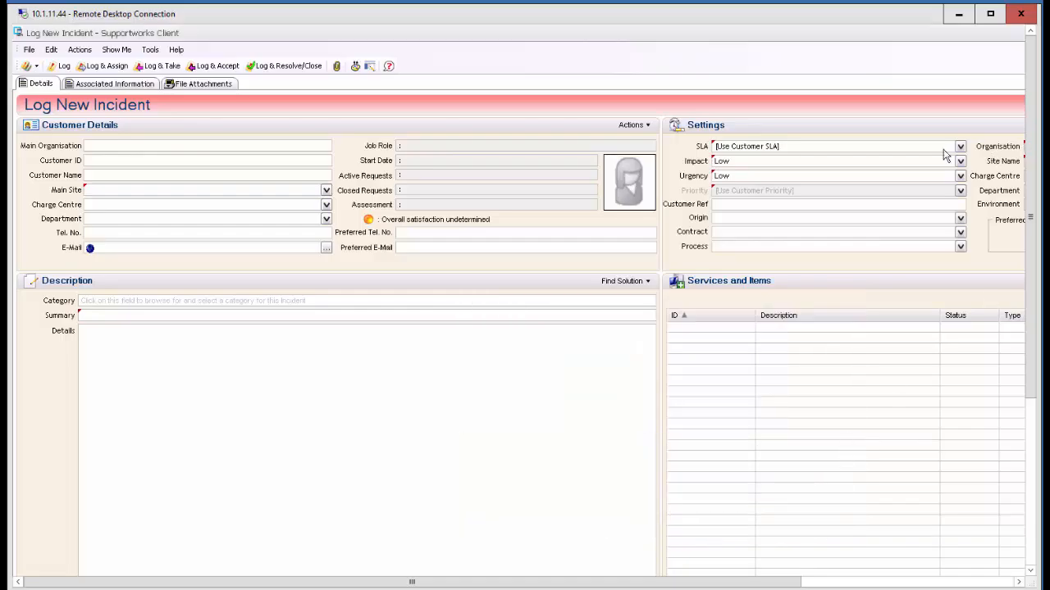
right_click(823, 33)
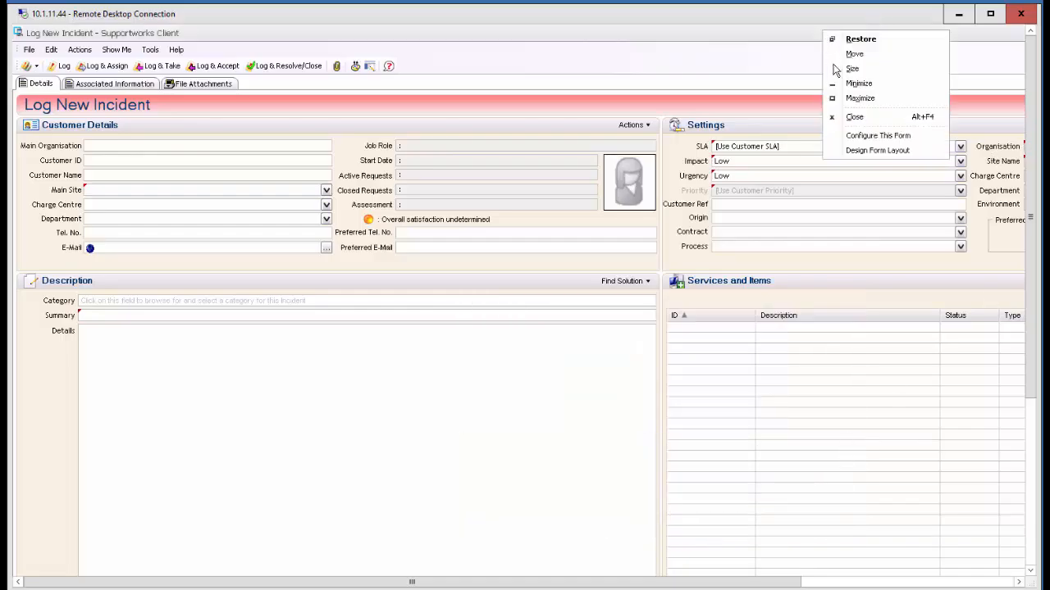
click(852, 117)
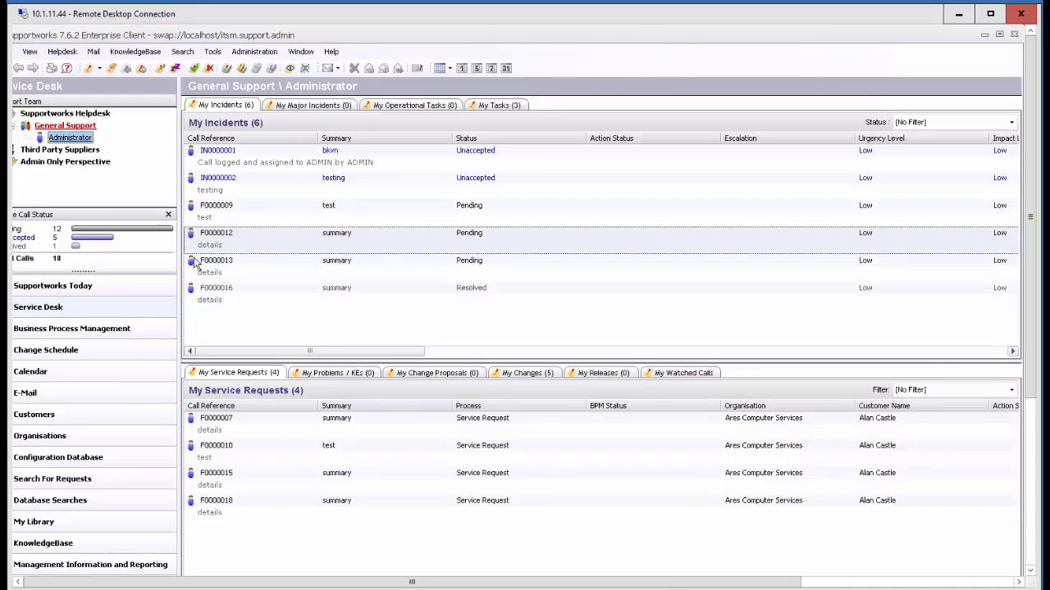
Open the current data dictionary for editing and display the Close Call Form settings under Global Parameters
click(262, 52)
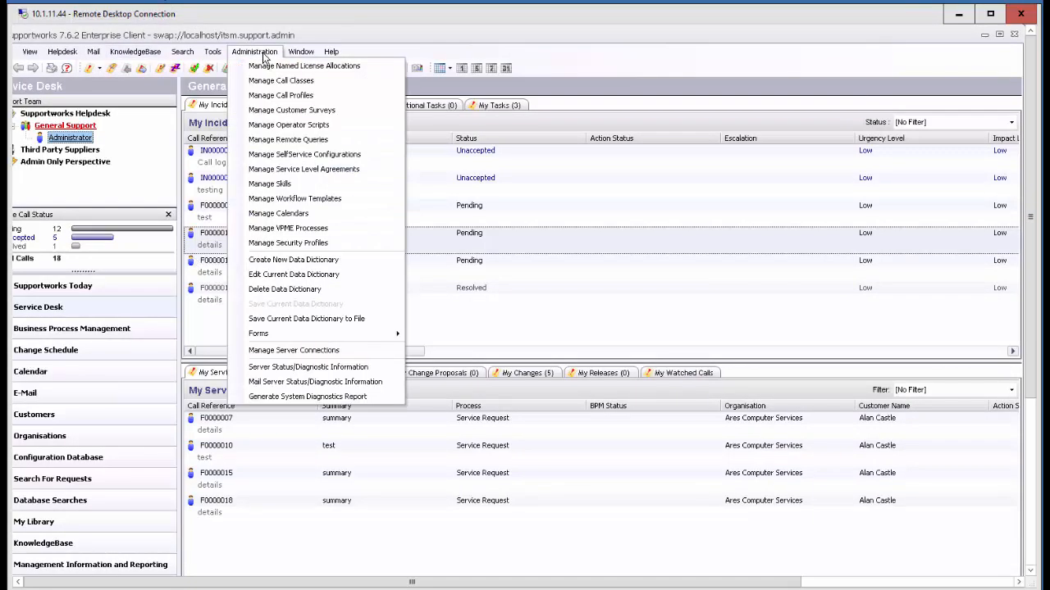
click(293, 274)
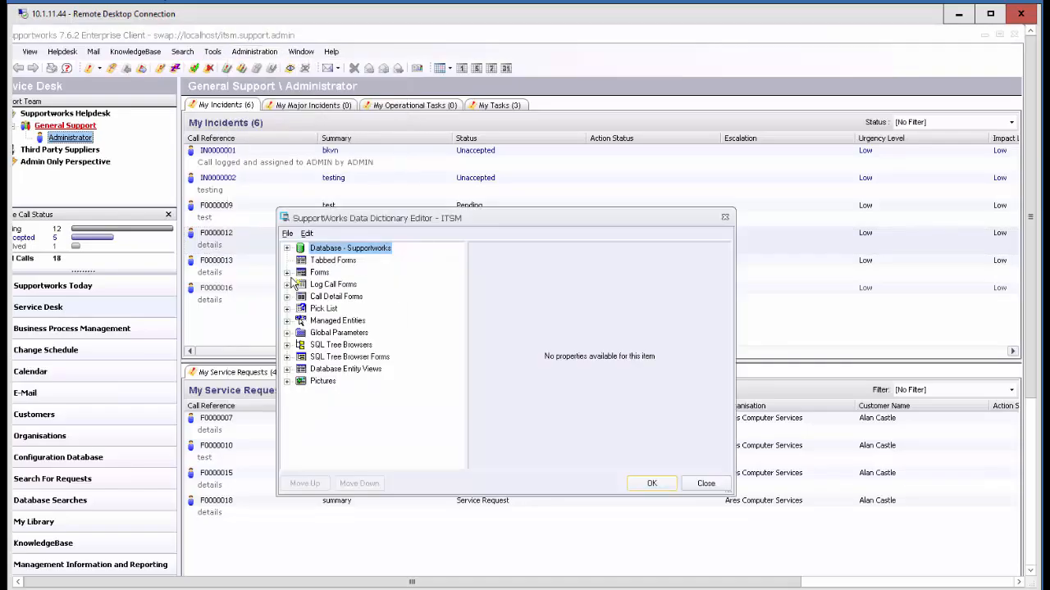
click(287, 333)
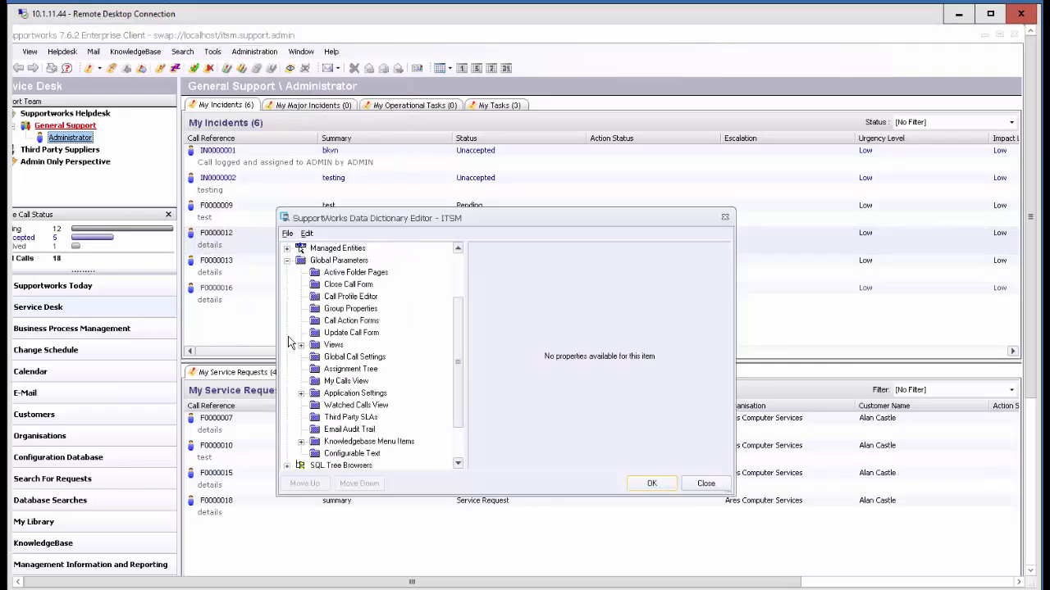
click(363, 287)
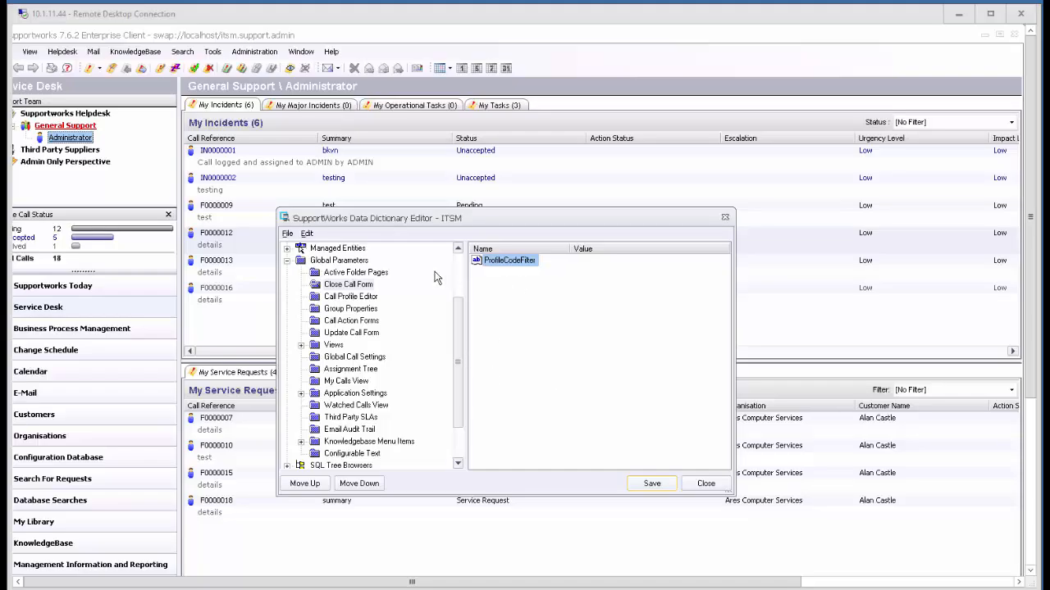
click(346, 287)
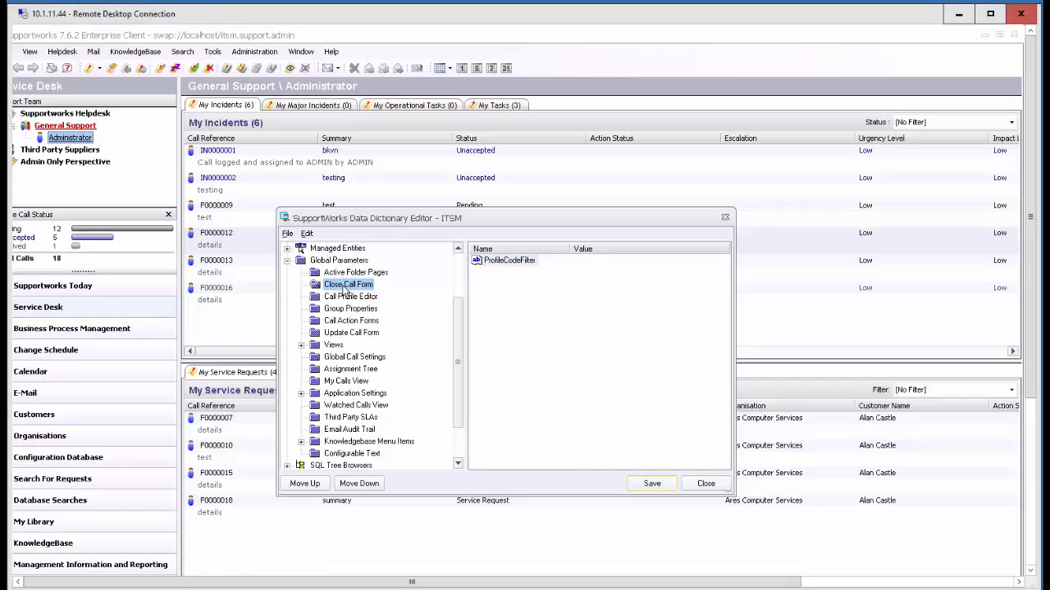
Add a string value named ResolveProfileFilter with the value code != 'SFTW' to the Close Call Form parameters and save the data dictionary
click(288, 234)
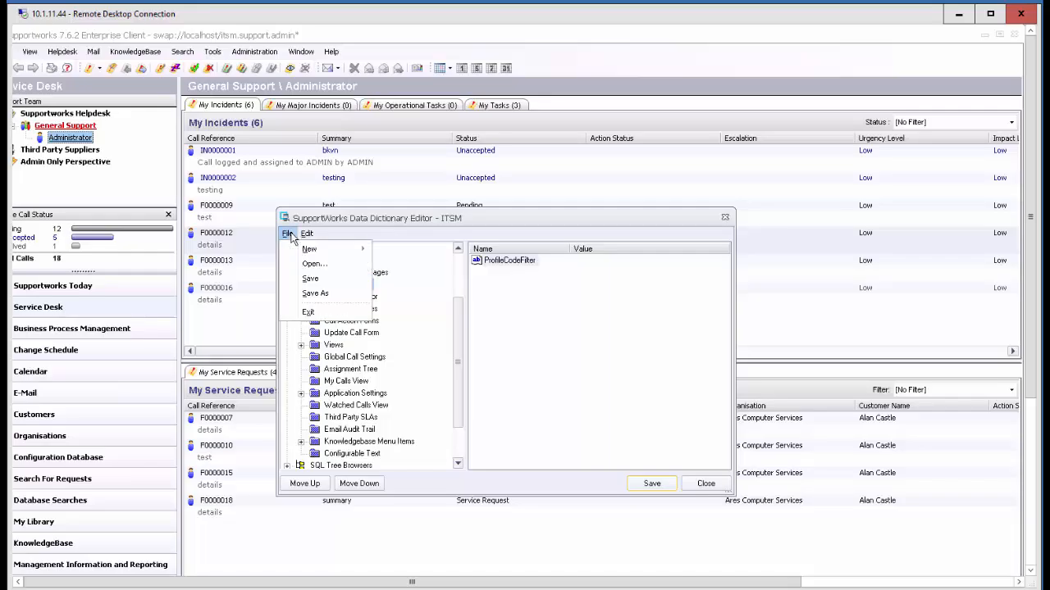
mouse_move(309, 250)
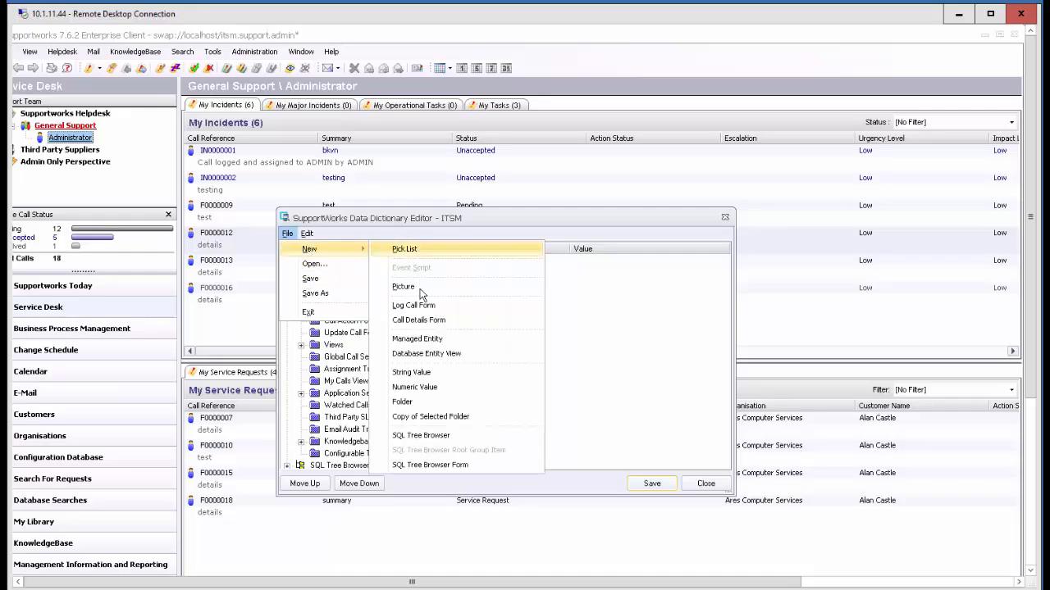
click(412, 373)
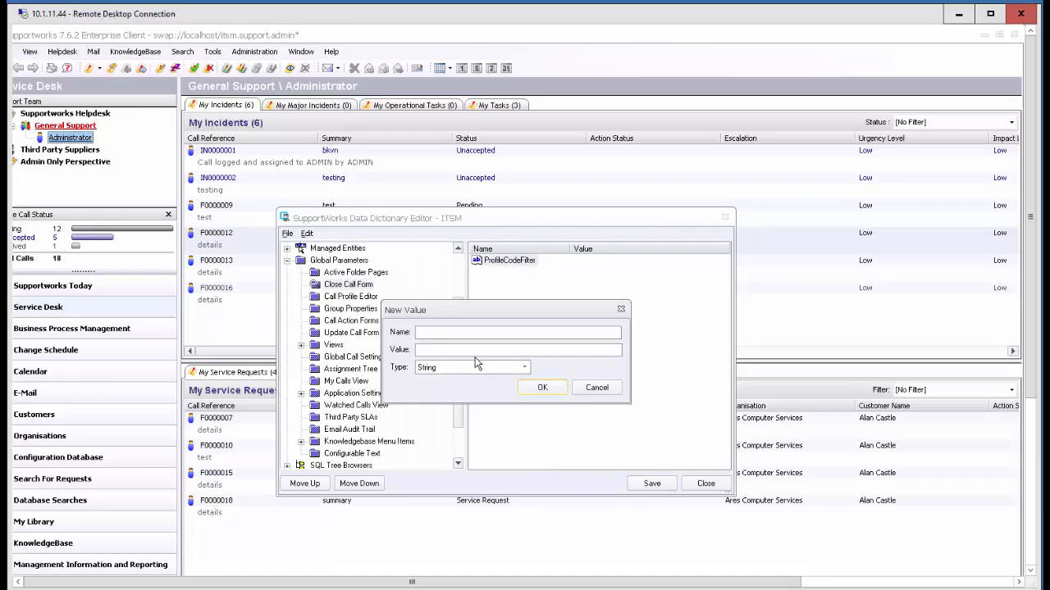
text(ResolveProfi)
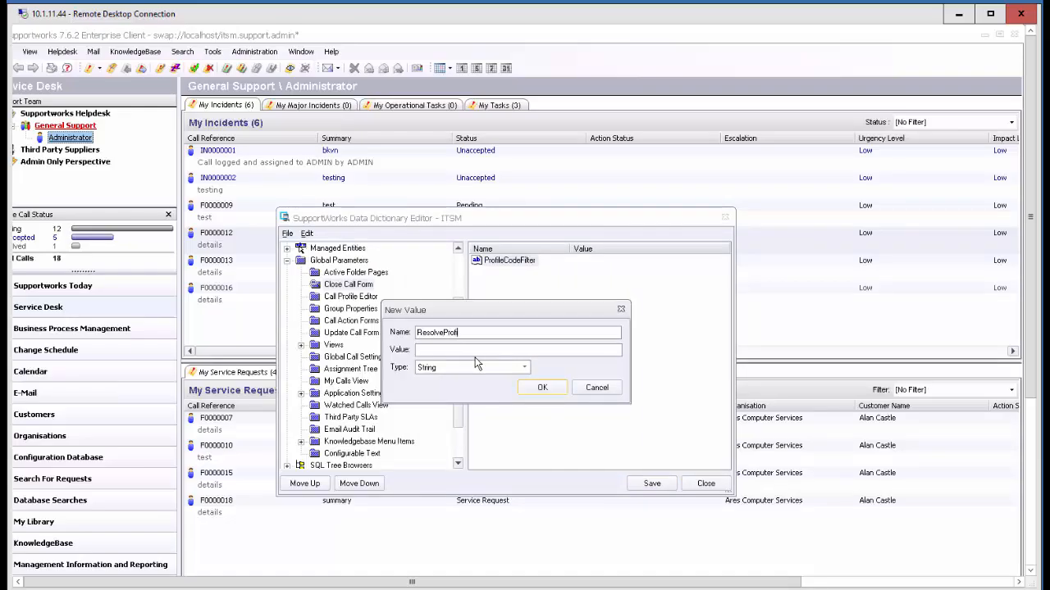
text(leFilter)
click(474, 350)
text(AND code != 'SFTW')
drag(435, 350, 415, 349)
key(Delete)
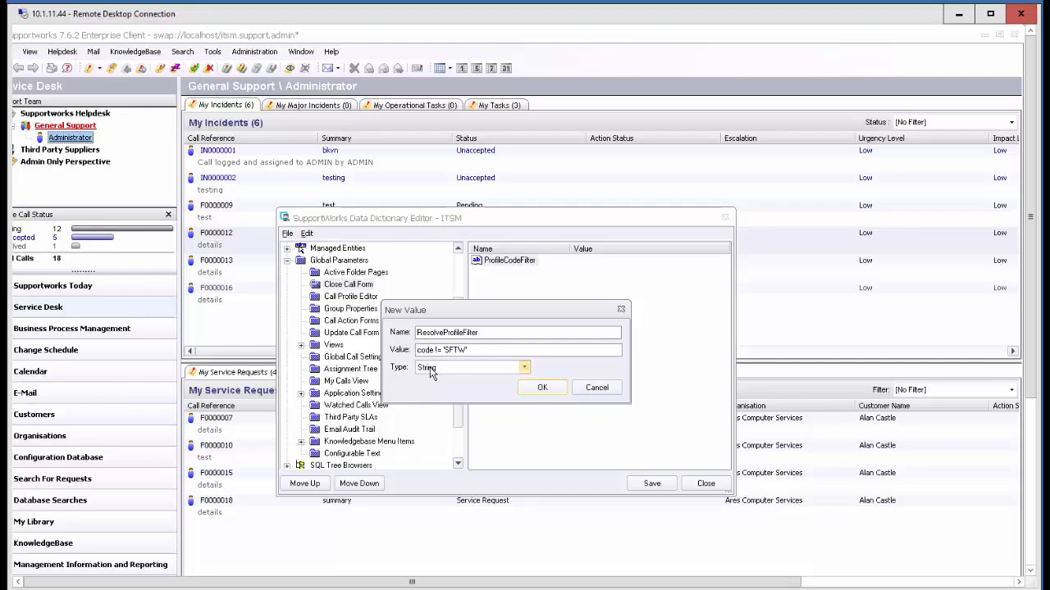
click(531, 387)
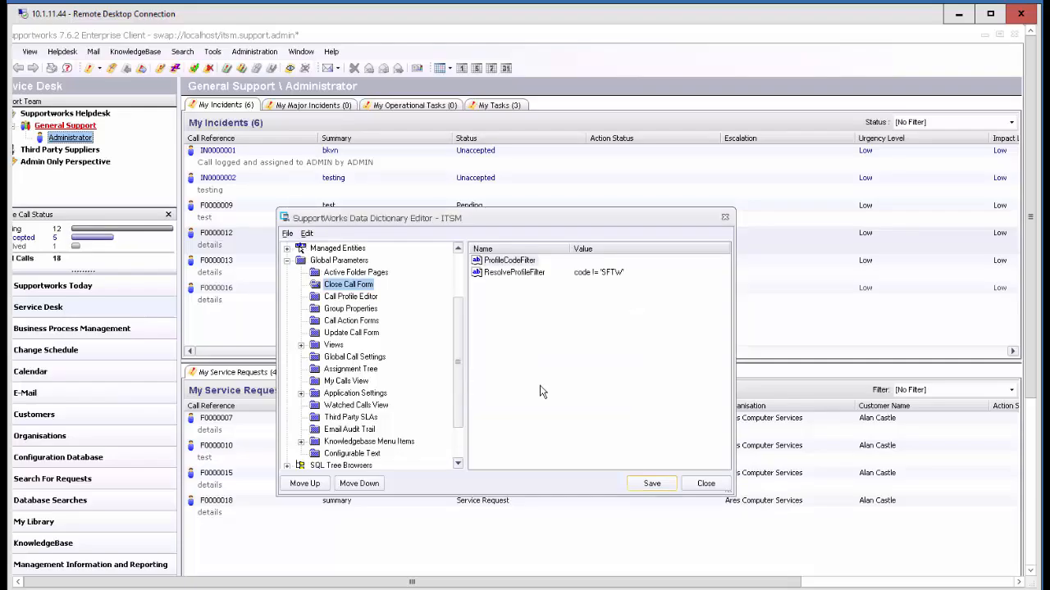
click(648, 485)
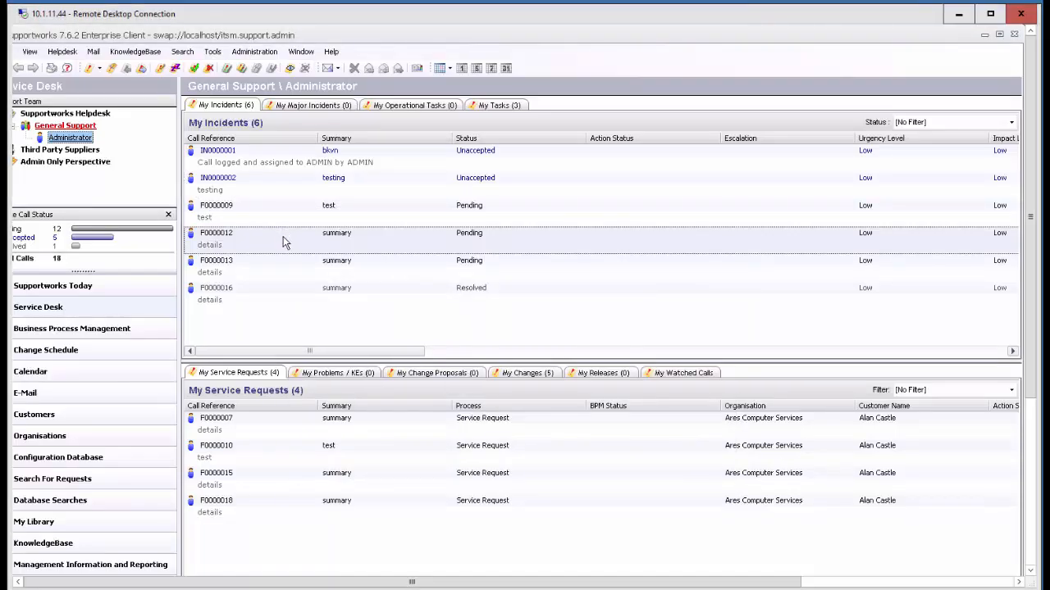
Open incident F0000012, start resolving it and choose EMAIL as its resolution category
double_click(283, 237)
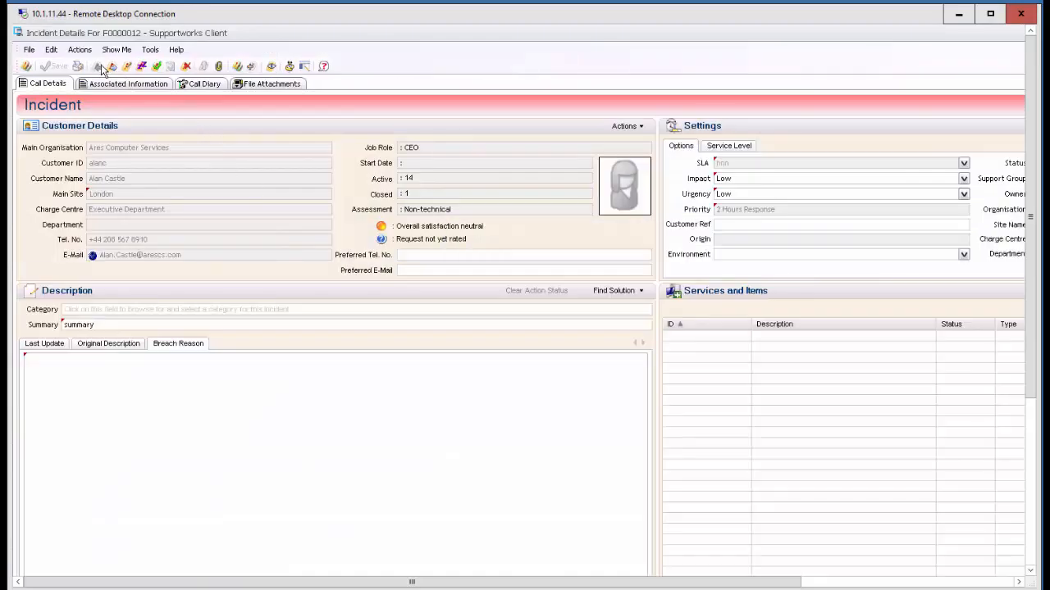
click(80, 49)
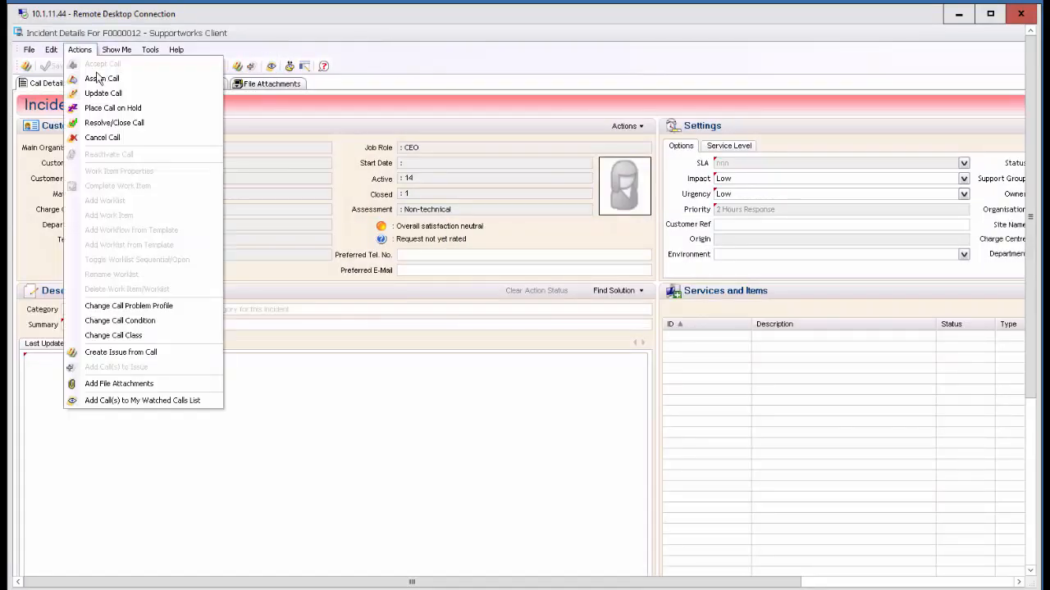
click(106, 127)
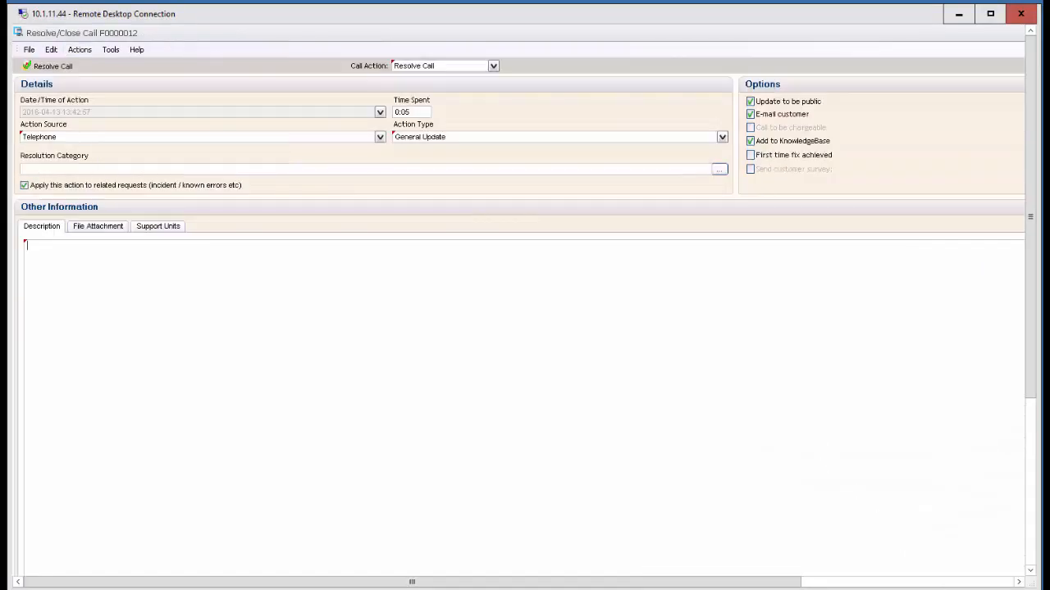
click(720, 169)
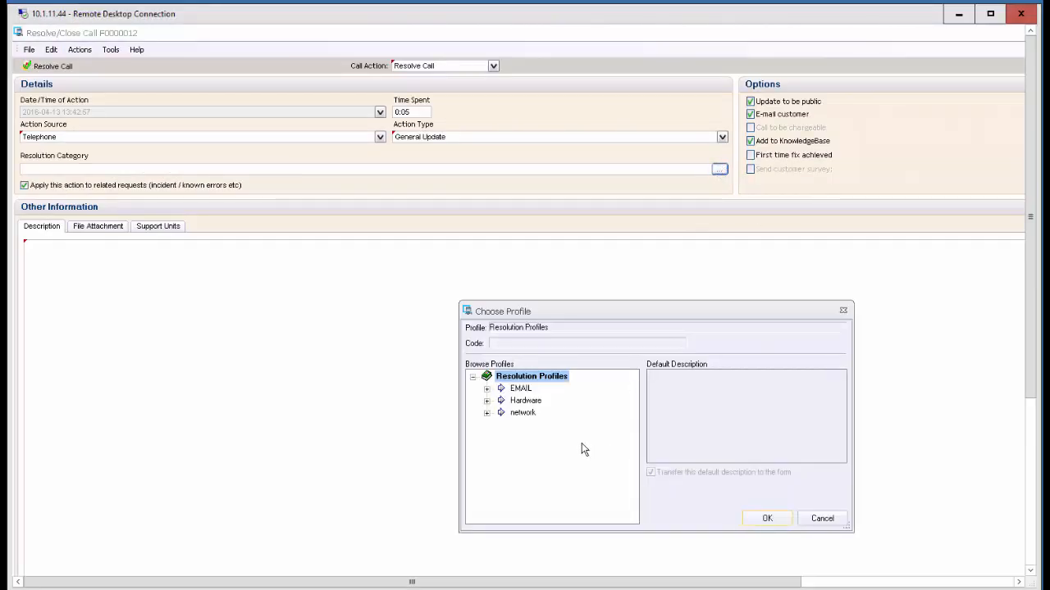
click(519, 388)
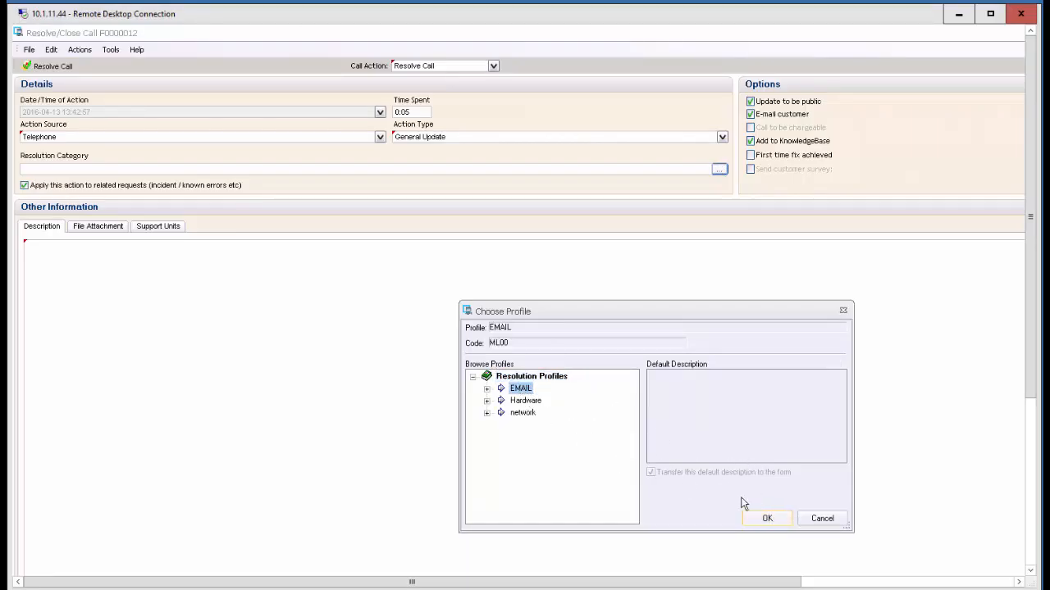
click(765, 521)
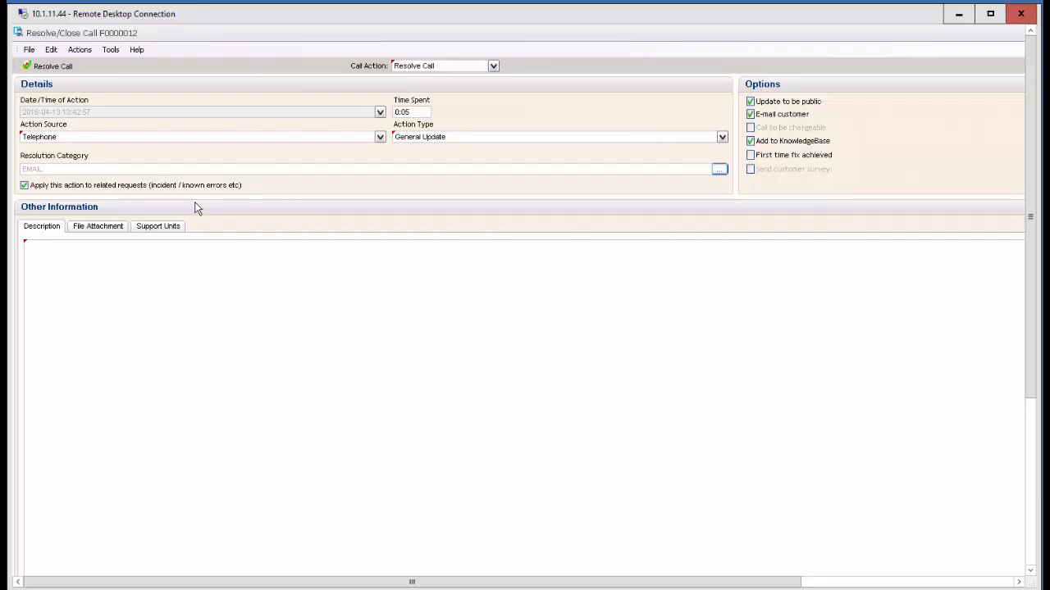
Enter the description "test", turn off E-mail customer and Add to KnowledgeBase, and resolve the call
click(140, 290)
text(test)
click(751, 114)
click(750, 141)
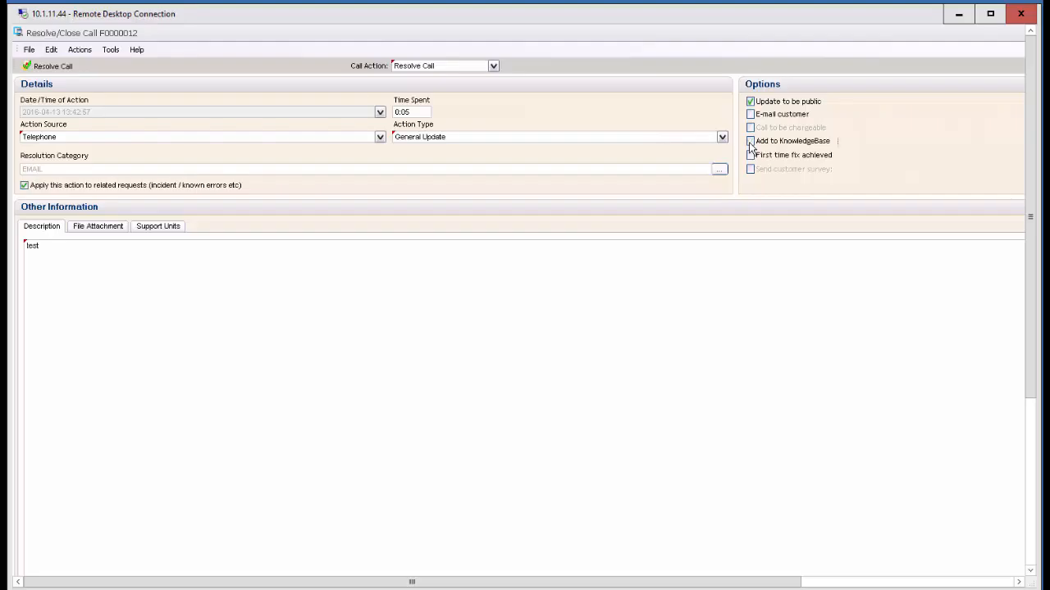
click(68, 70)
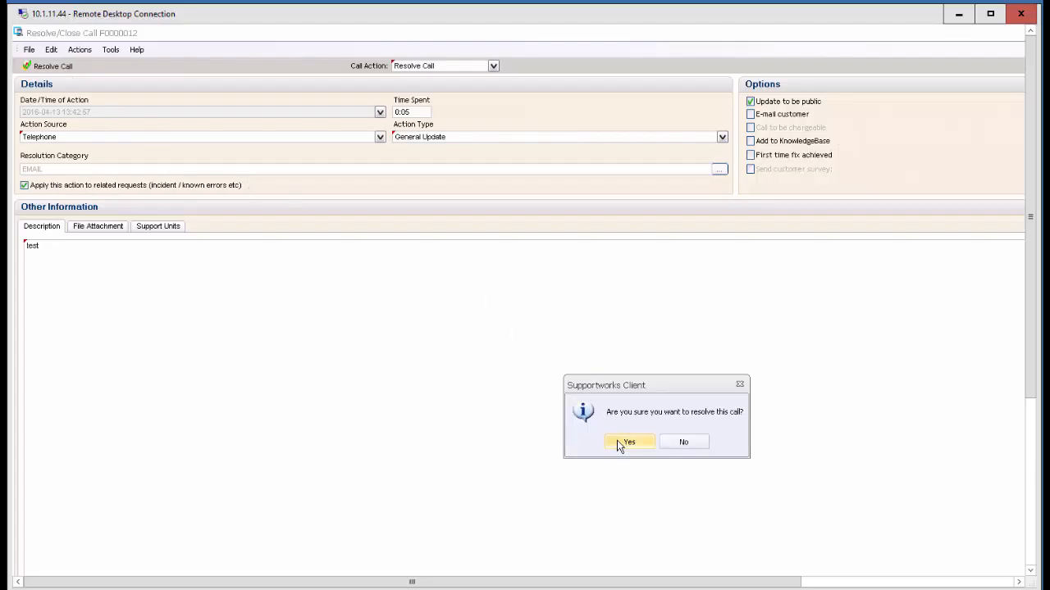
click(626, 442)
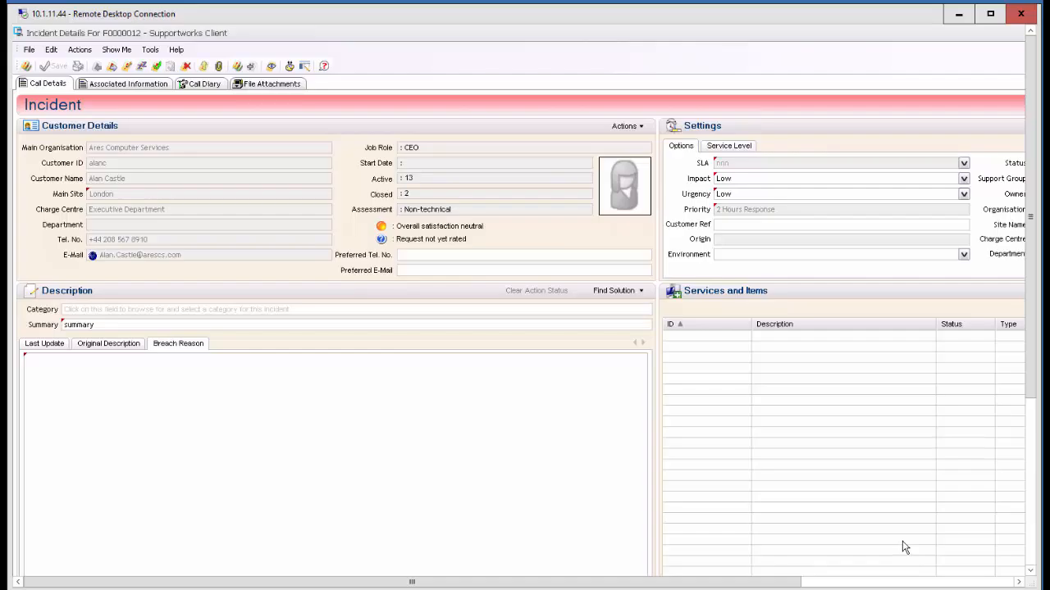
Start closing the resolved call with the e-mail, chargeable and KnowledgeBase options off, check the offered resolution profiles and cancel the selection
click(82, 49)
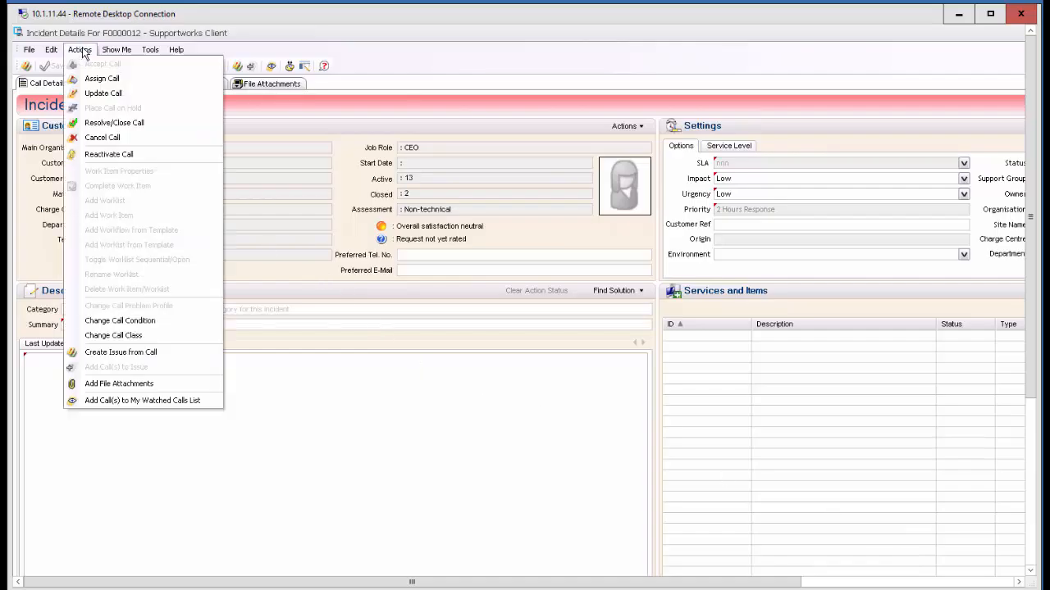
click(114, 123)
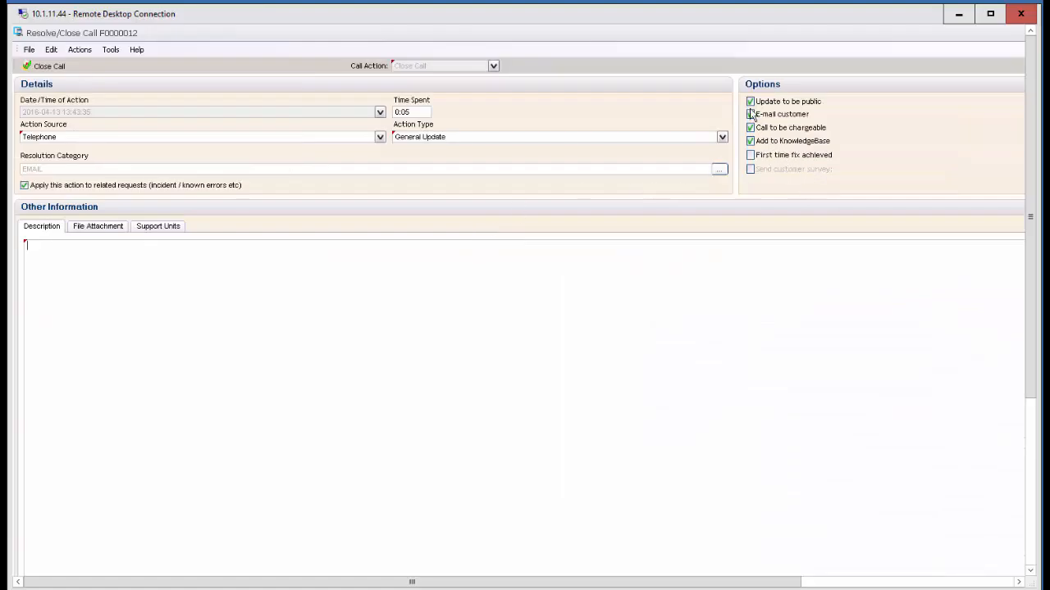
click(750, 114)
click(750, 128)
click(750, 141)
click(718, 170)
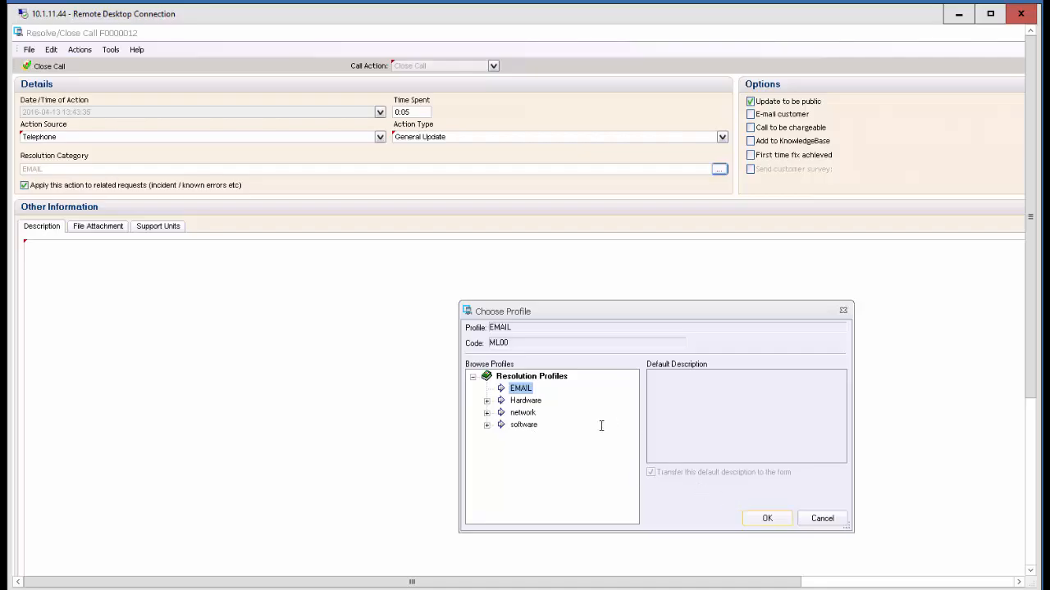
click(821, 520)
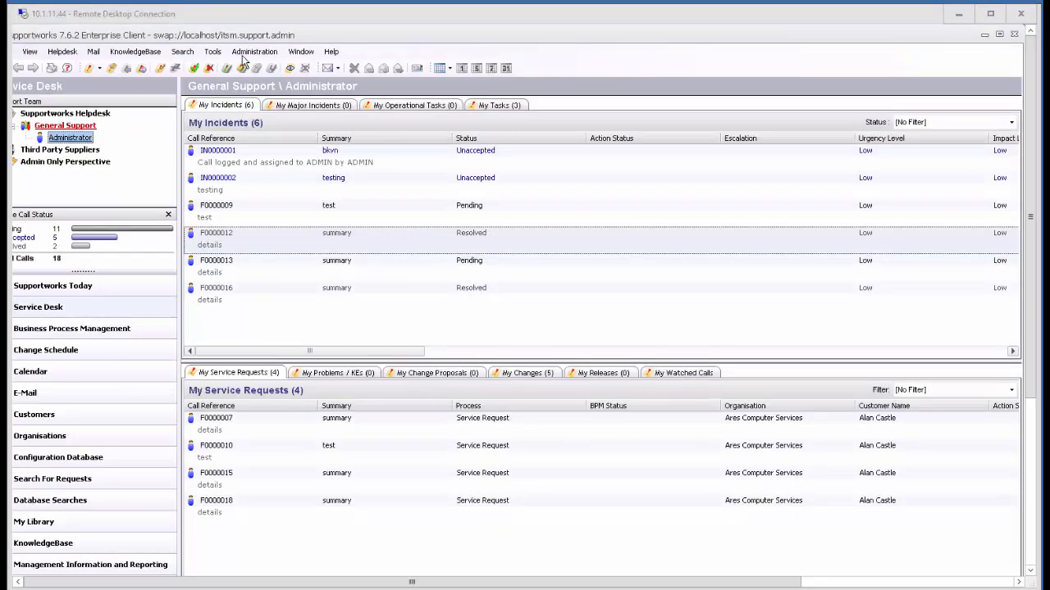
Reopen the current data dictionary at the Close Call Form folder of the Global Parameters
click(249, 51)
click(293, 273)
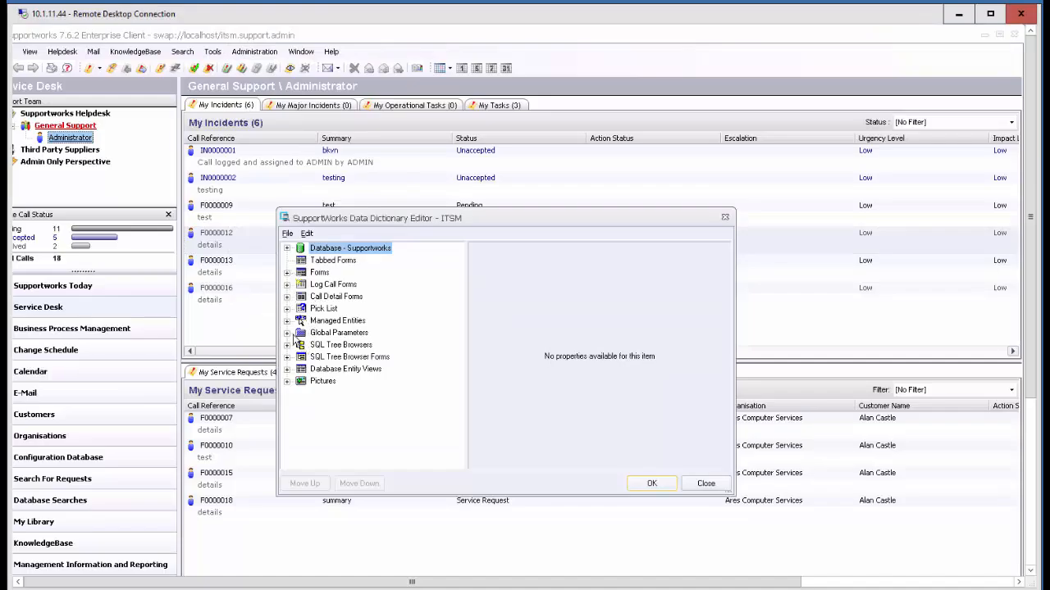
click(293, 334)
click(352, 287)
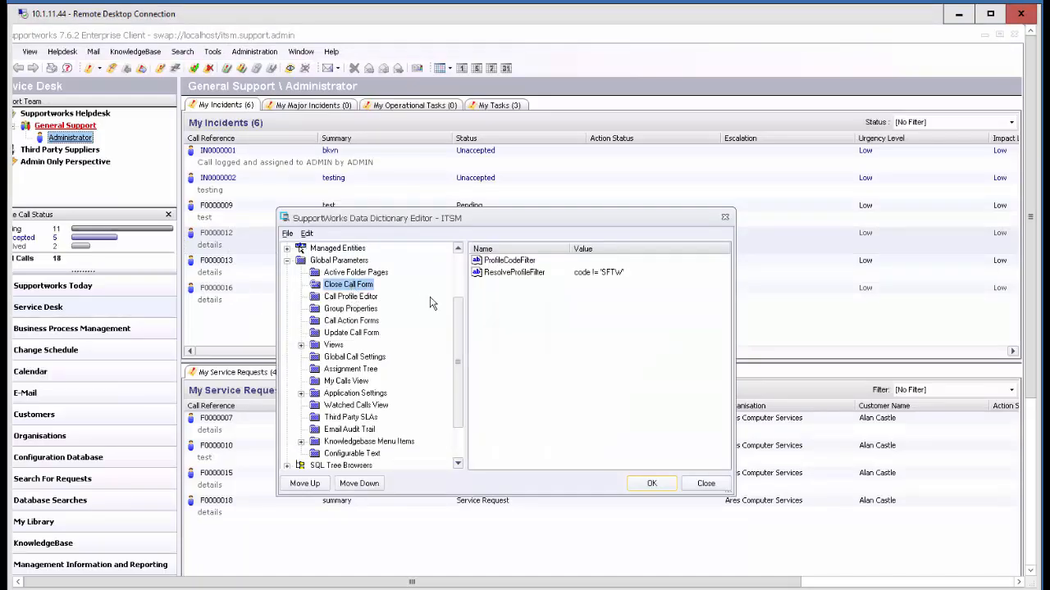
Add a string value named CloseProfileFilter with the value code != 'SFTW' to the Close Call Form parameters and save the data dictionary
click(288, 235)
mouse_move(330, 256)
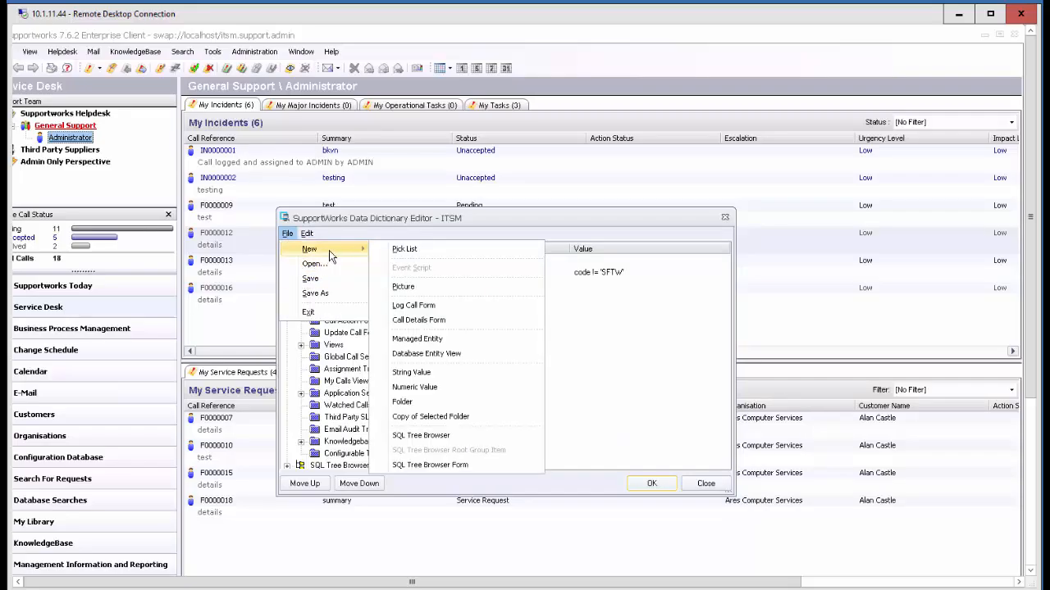
click(411, 373)
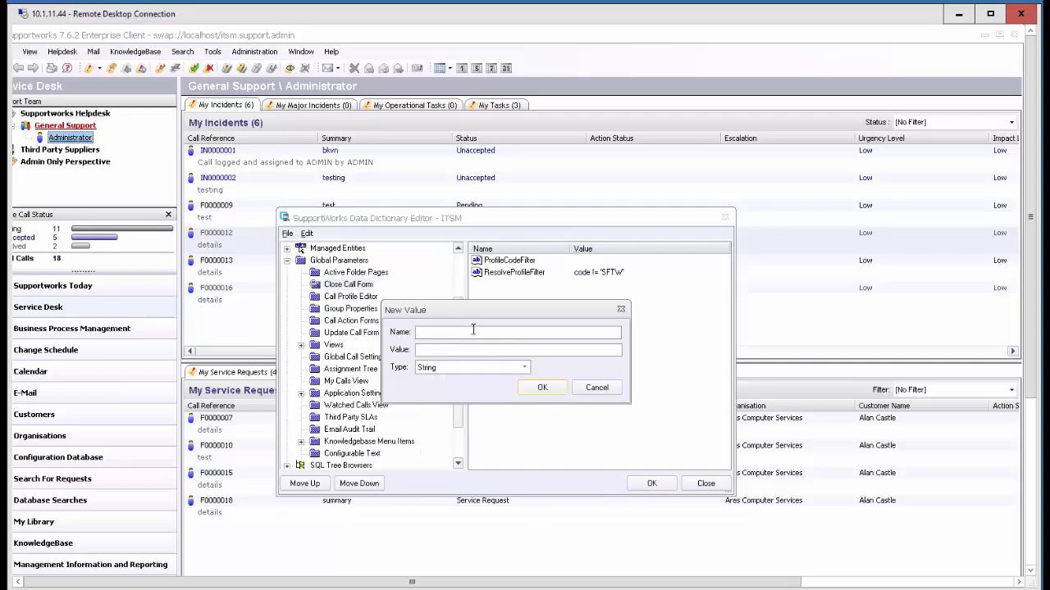
text(Close)
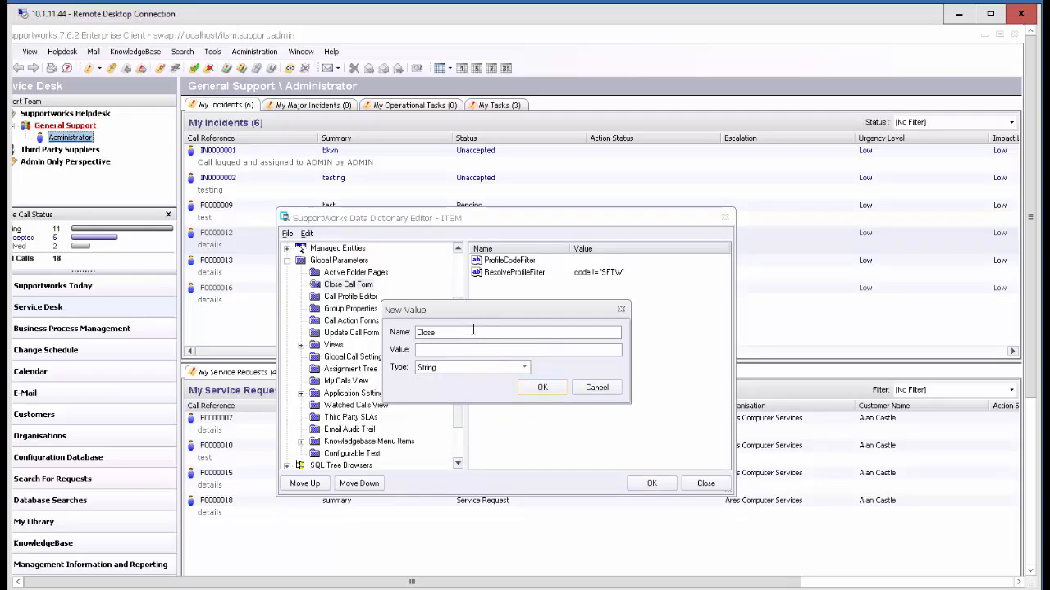
text(ProfileFilter)
text(AND code != 'SFTW')
double_click(419, 349)
key(Delete)
click(554, 391)
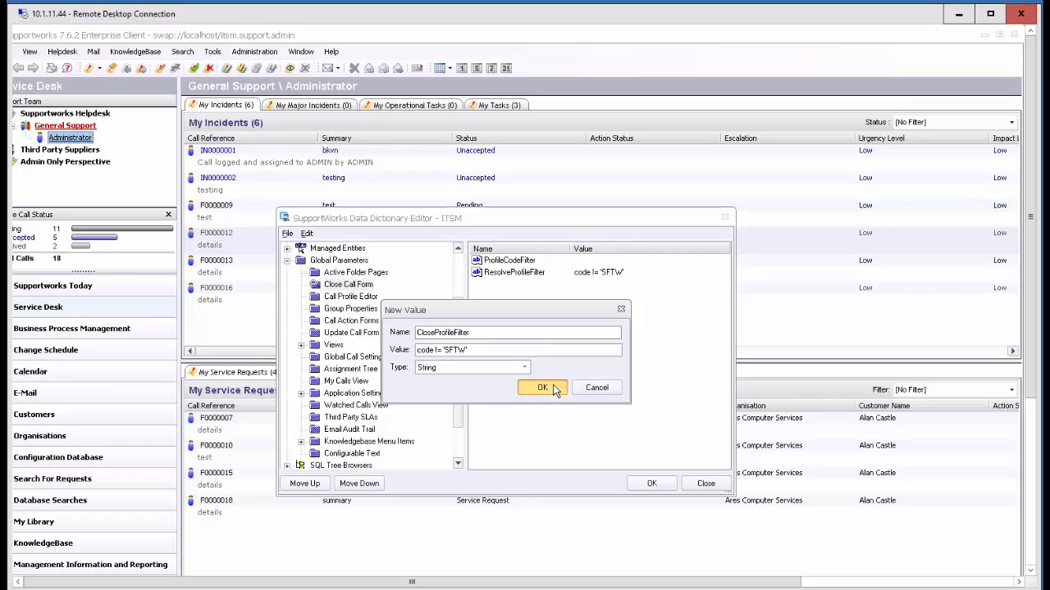
click(641, 484)
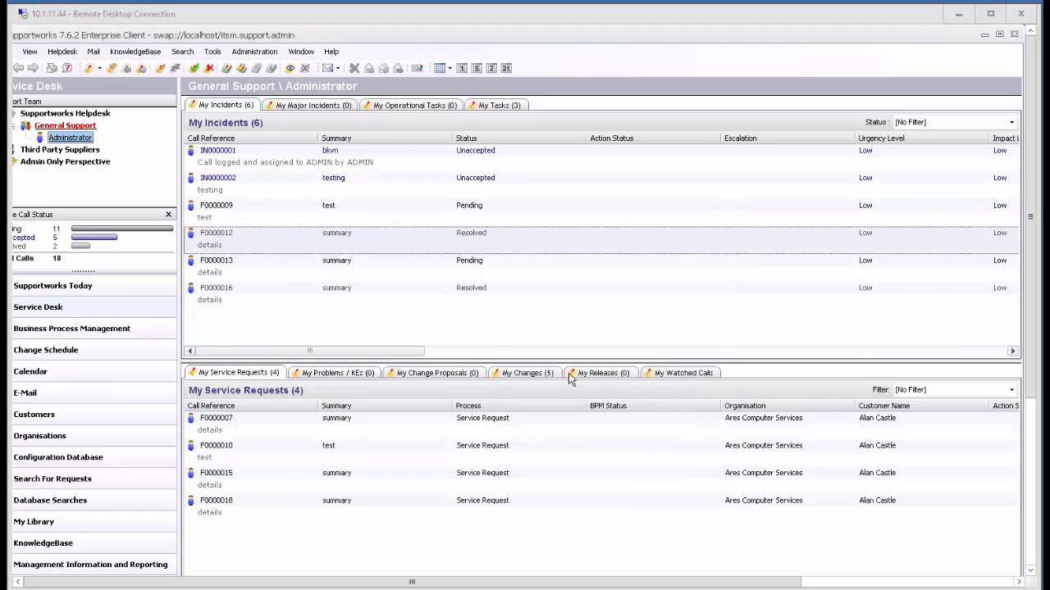
Open the resolved incident F0000012, start closing it and check which resolution profiles are offered
double_click(497, 246)
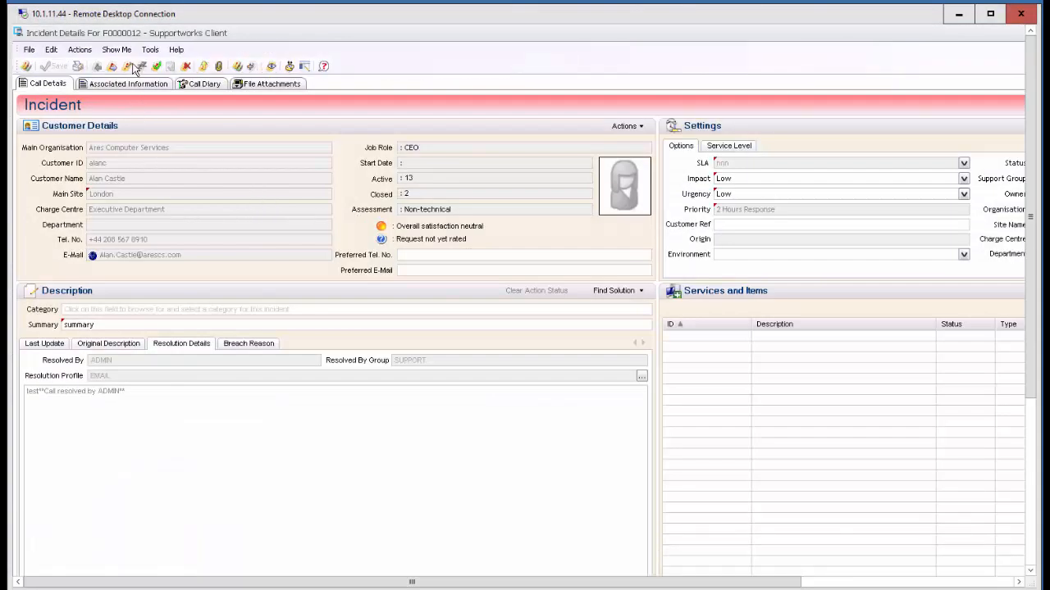
click(80, 49)
click(108, 127)
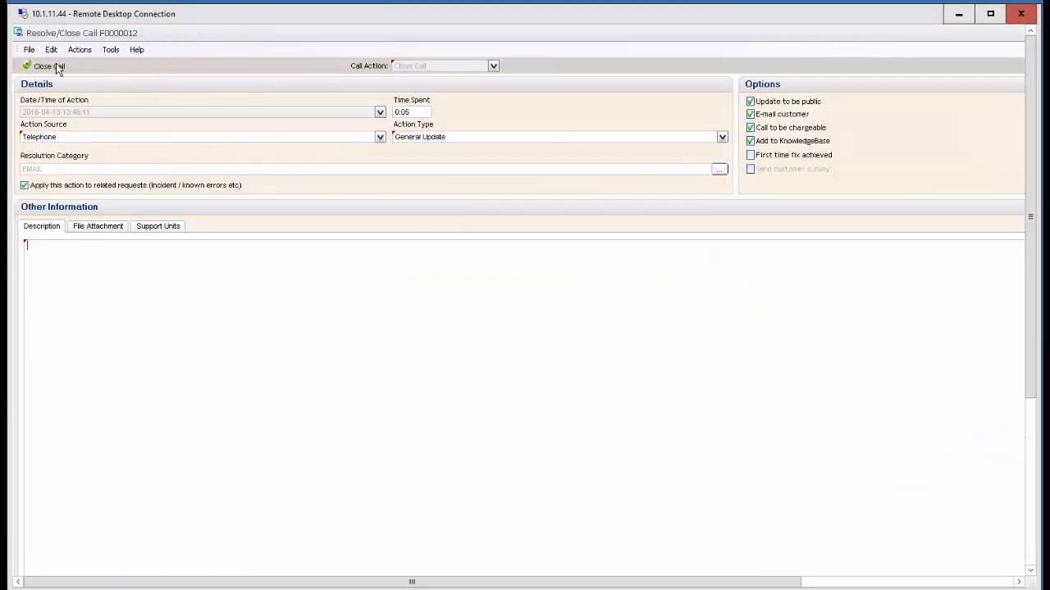
click(719, 171)
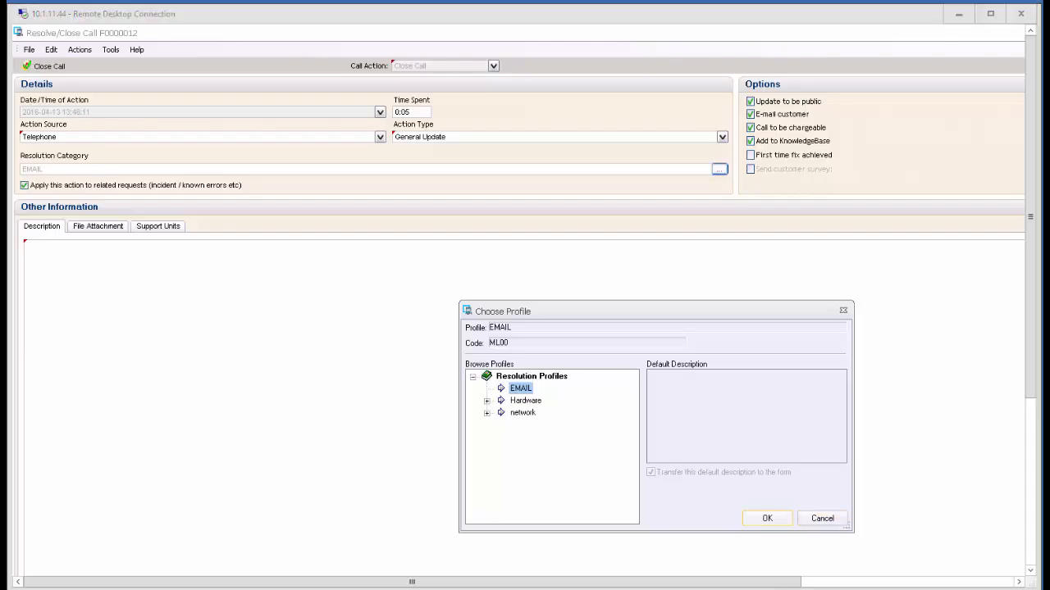
Close the Resolve/Close Call form and the details window of incident F0000012
right_click(341, 32)
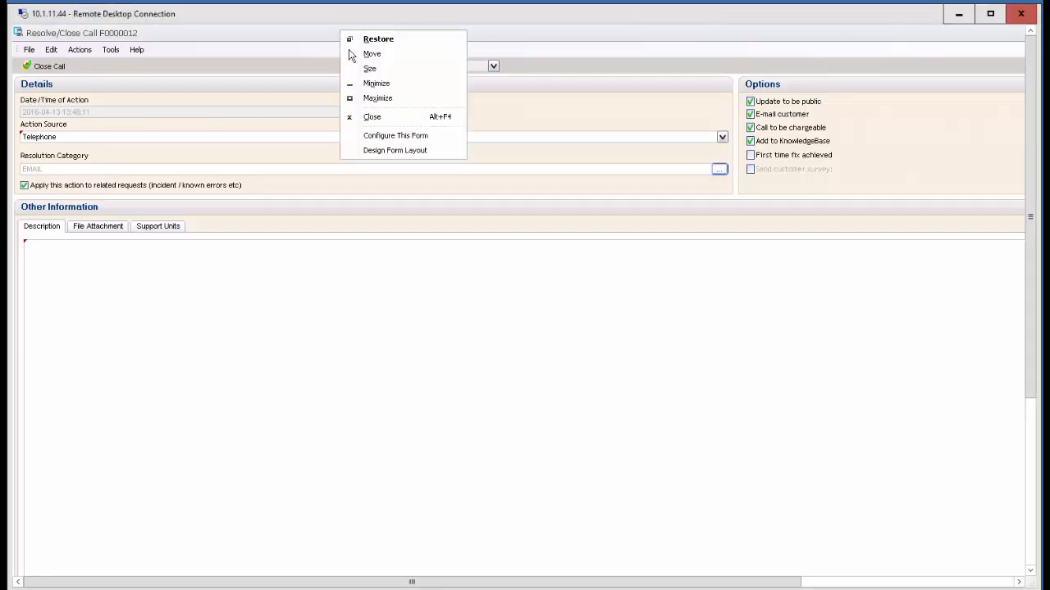
click(372, 119)
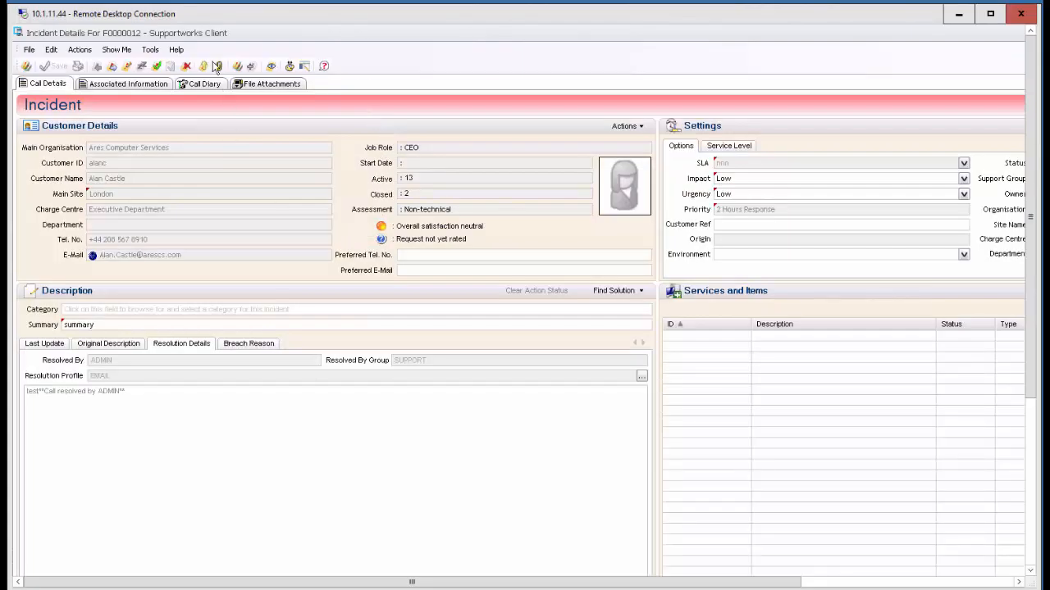
right_click(209, 28)
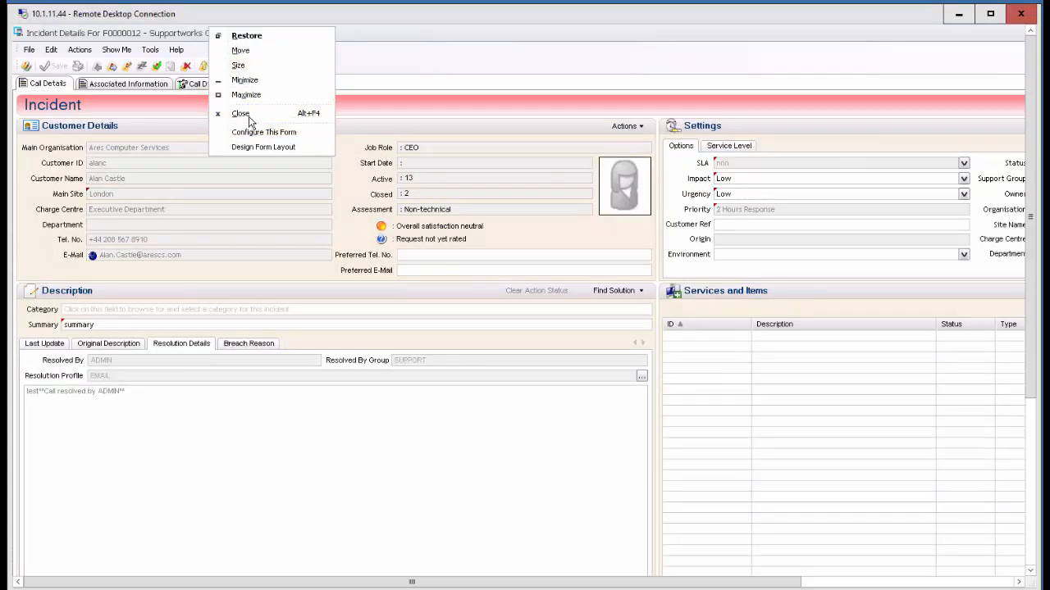
click(246, 114)
Reopen the current data dictionary and review the filter values in the Close Call Form folder of the Global Parameters
click(254, 51)
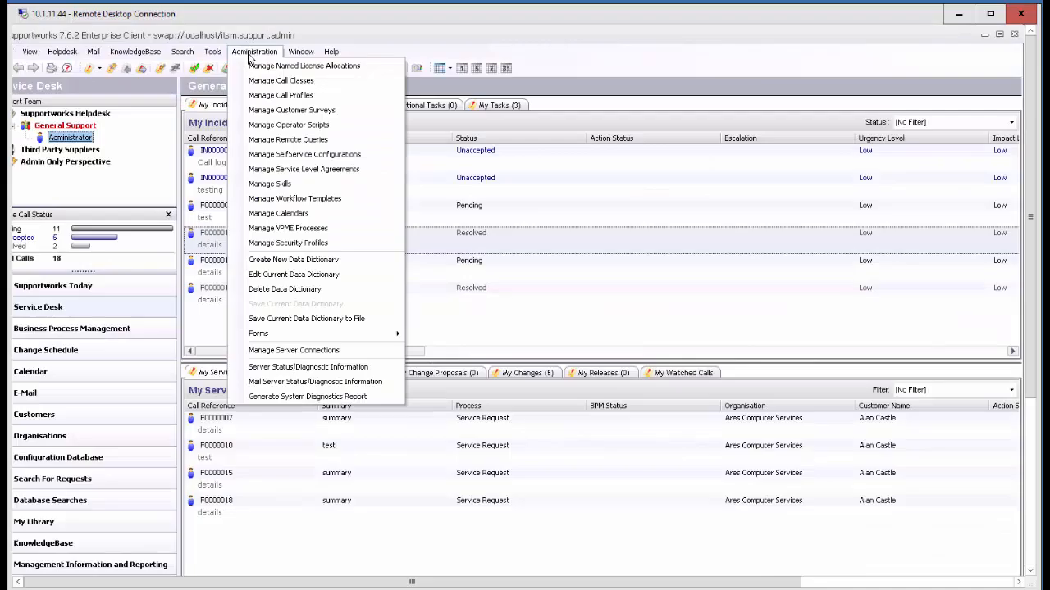
click(279, 275)
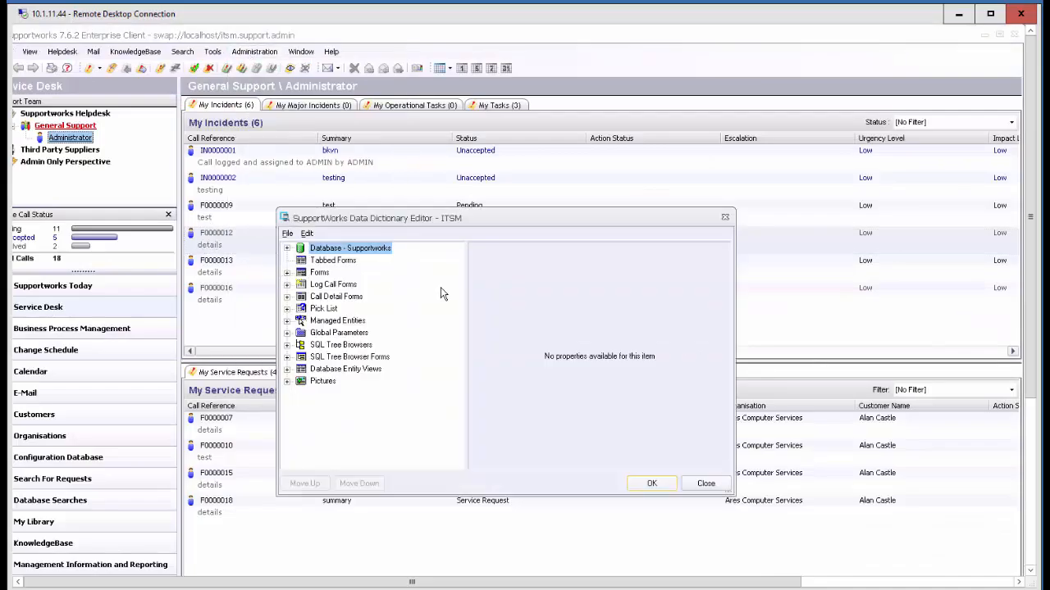
click(287, 333)
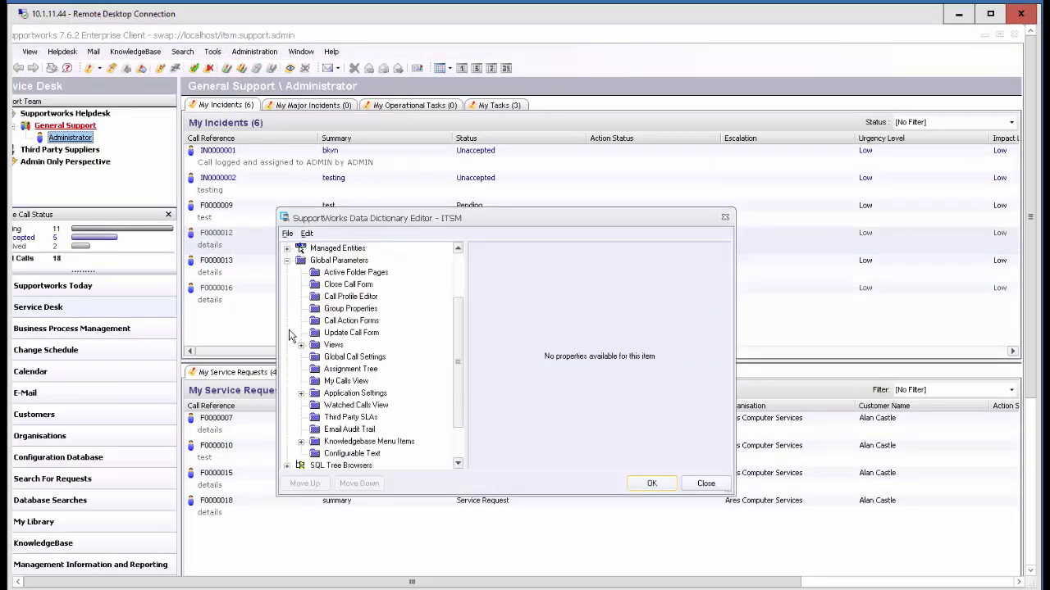
click(346, 285)
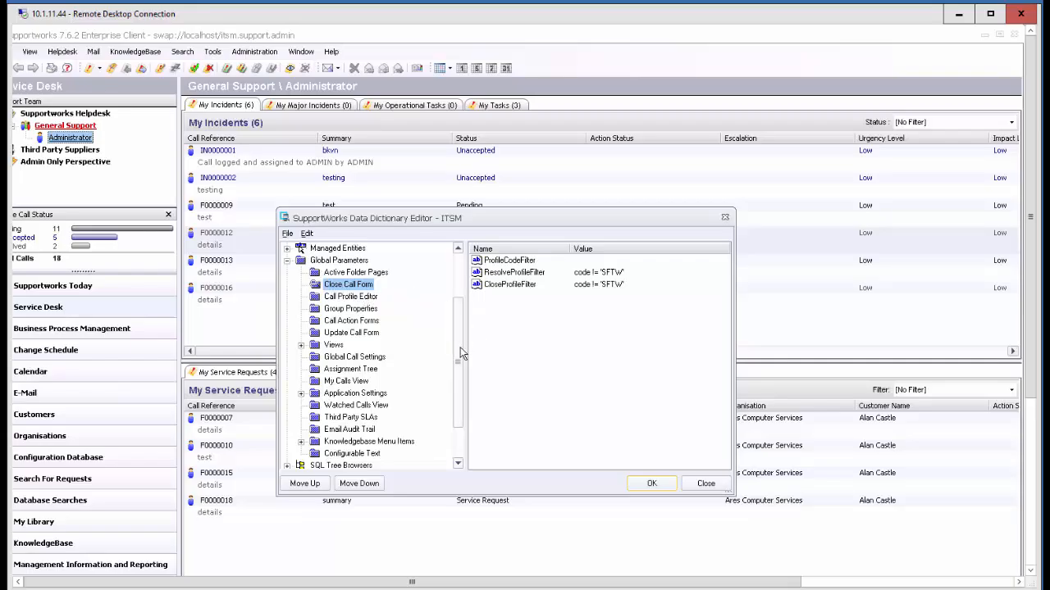
Check the Profile Code Filter property of the Incident form under Log Call Forms
scroll(369, 312, up, 2)
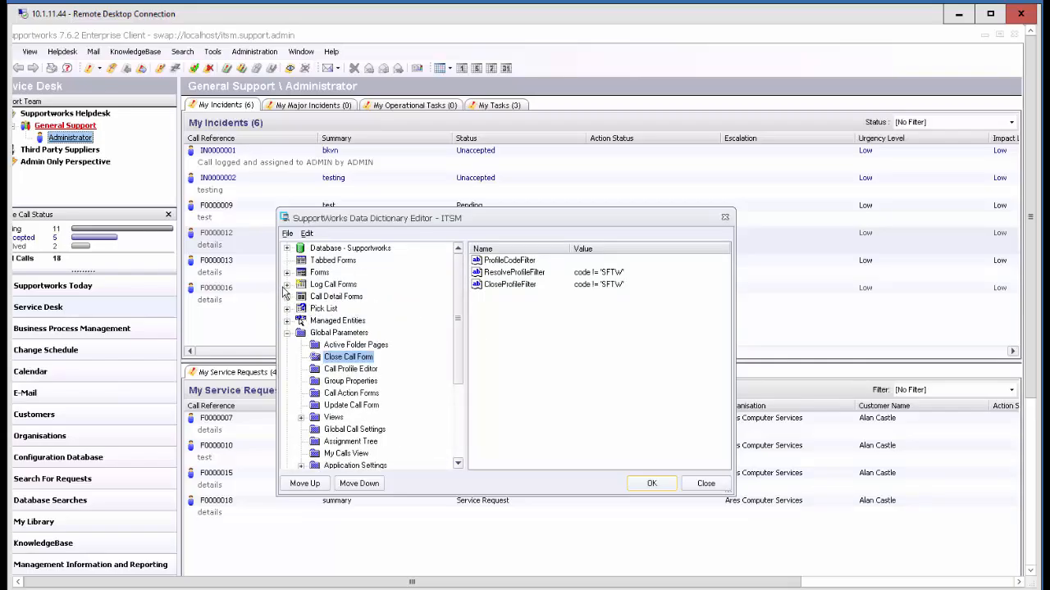
click(286, 285)
click(337, 297)
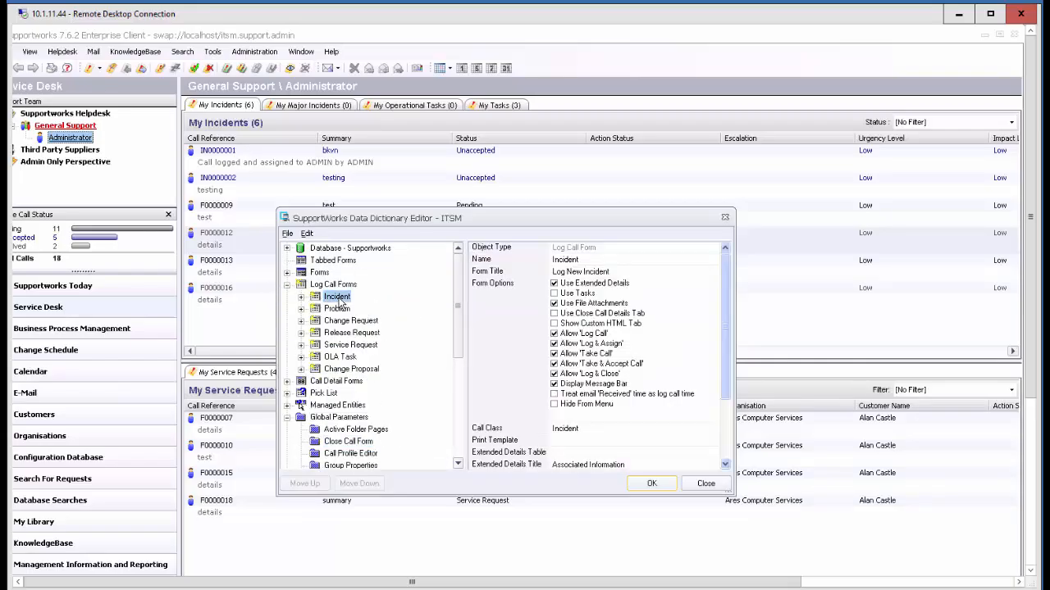
drag(726, 369, 734, 443)
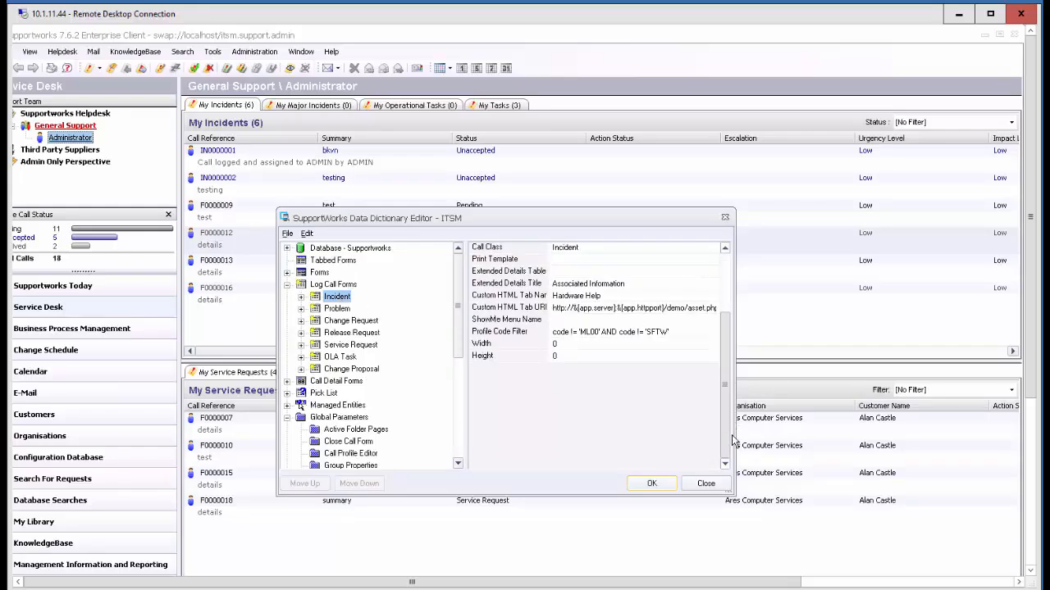